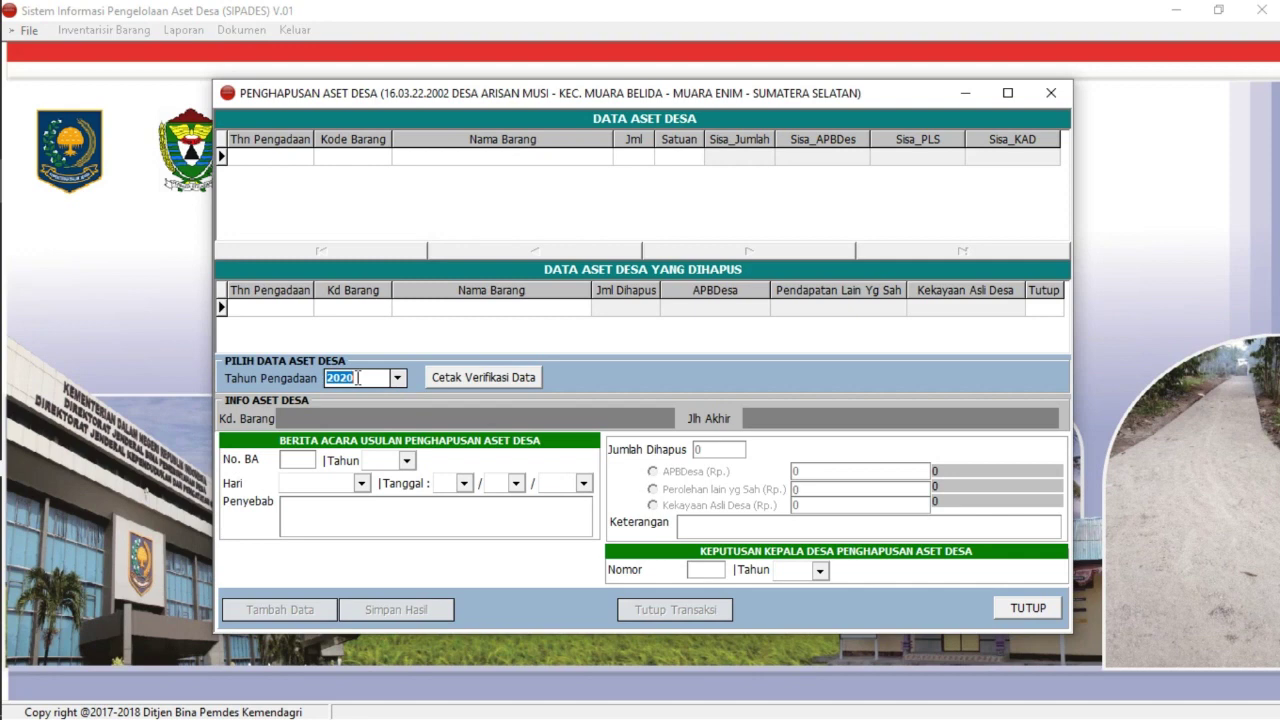
Load the village assets procured in 2019, select PERSONAL KOMPUTER (3070102), and start a new removal entry for it.
type("2019")
key("Return")
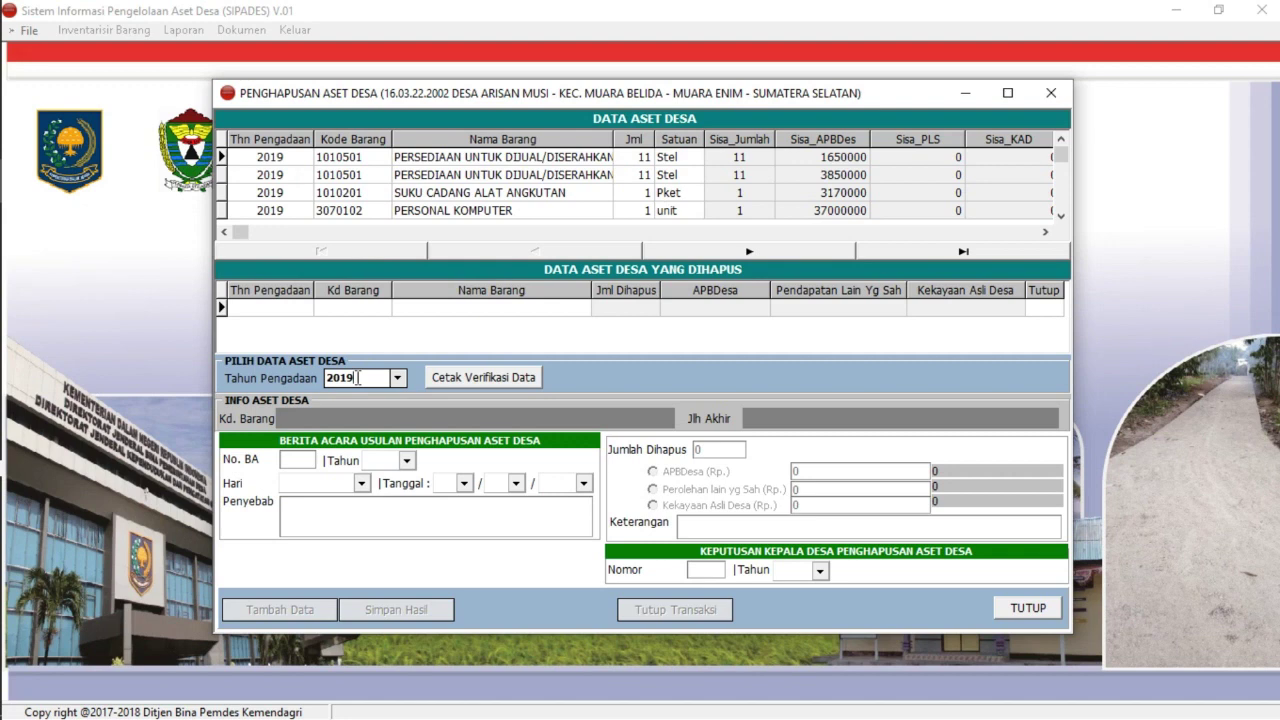
left_click(538, 212)
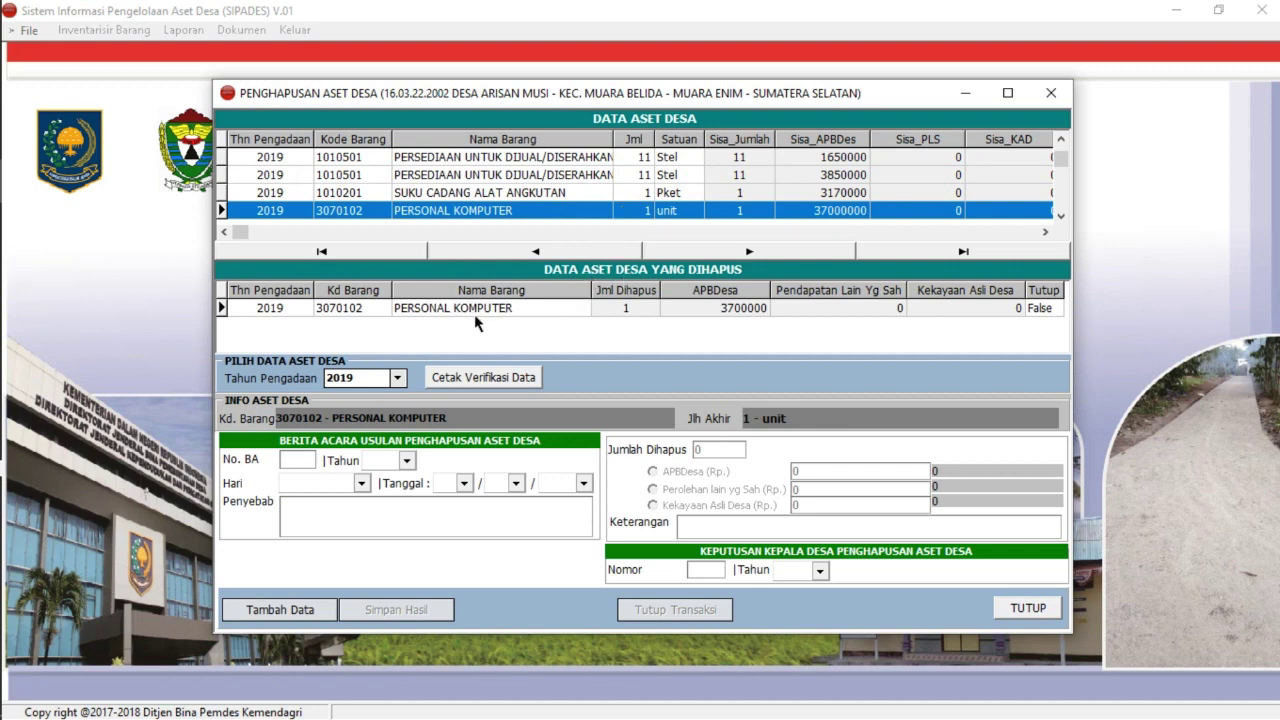
left_click(266, 610)
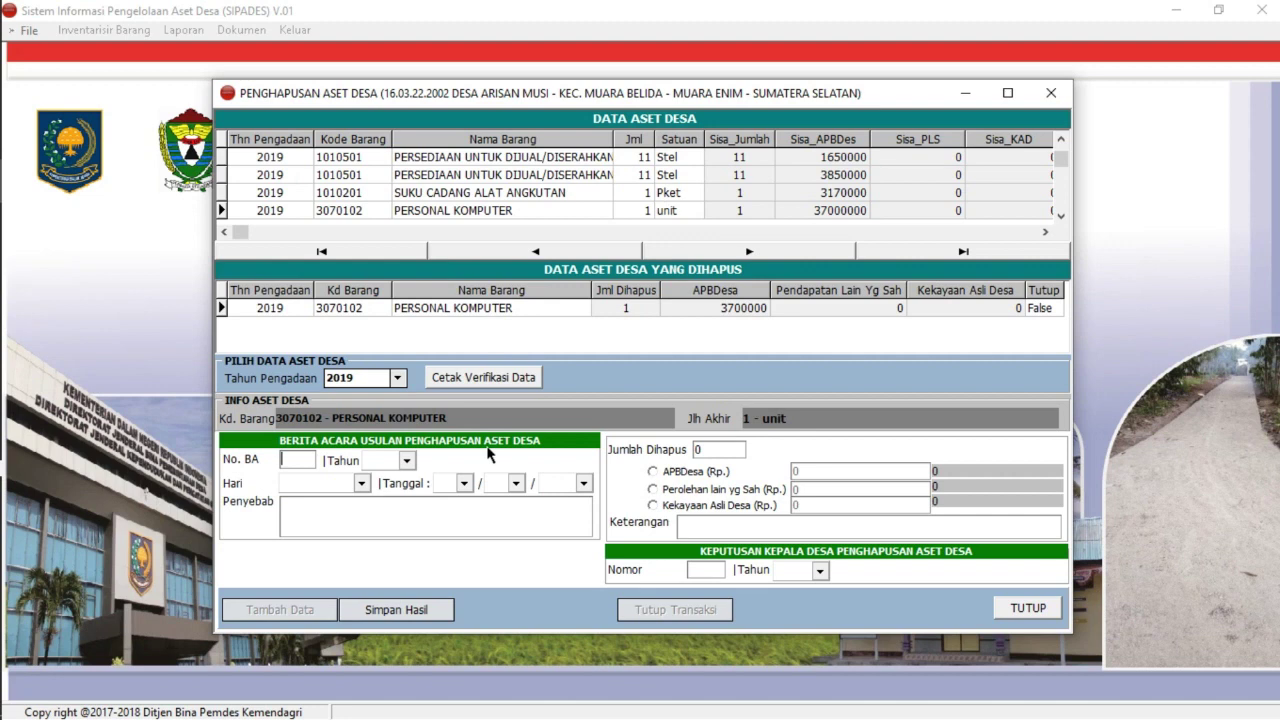
Switch to File Explorer and open the SIPADES folder inside DATA ARISAN MUSI on the E: drive.
mouse_move(4, 380)
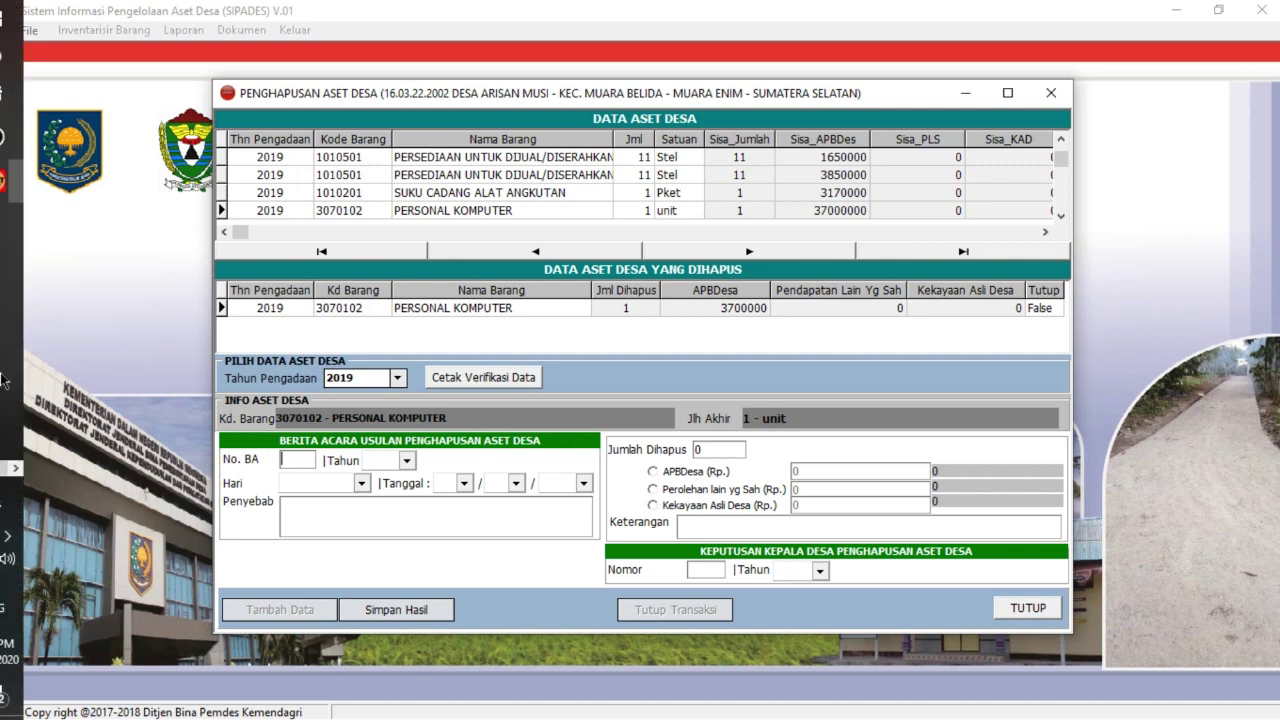
left_click(8, 470)
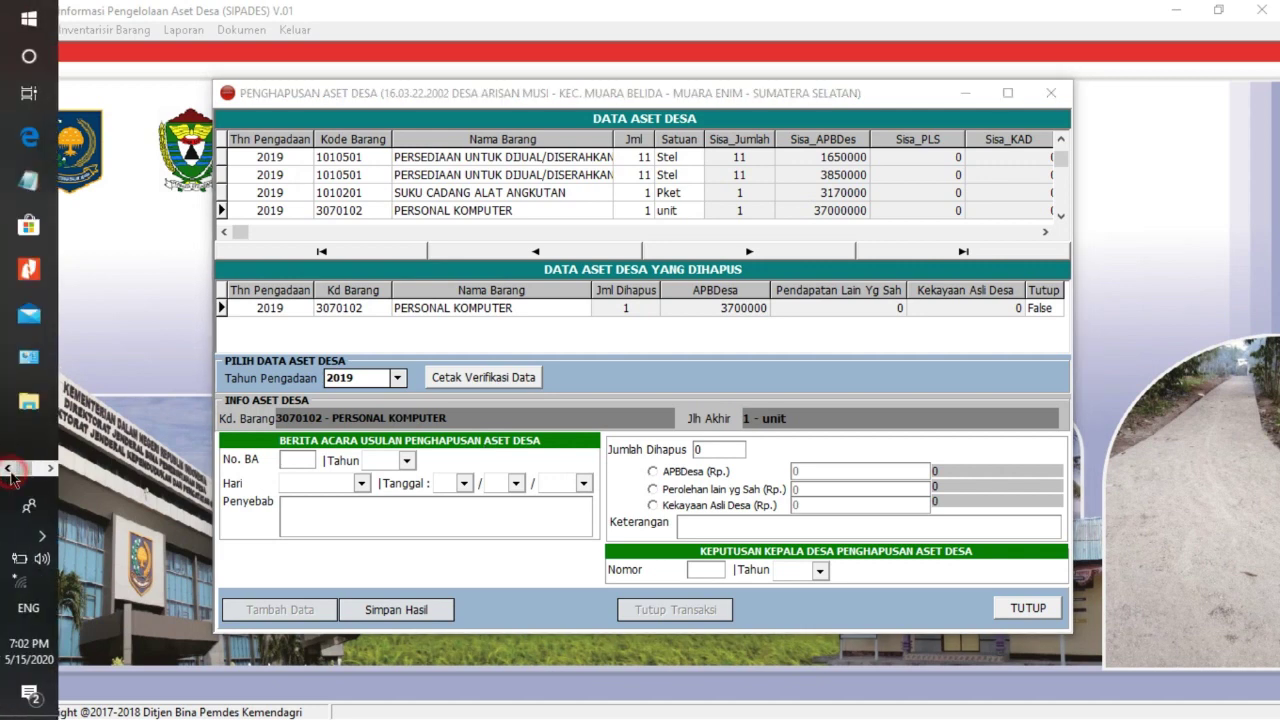
left_click(30, 403)
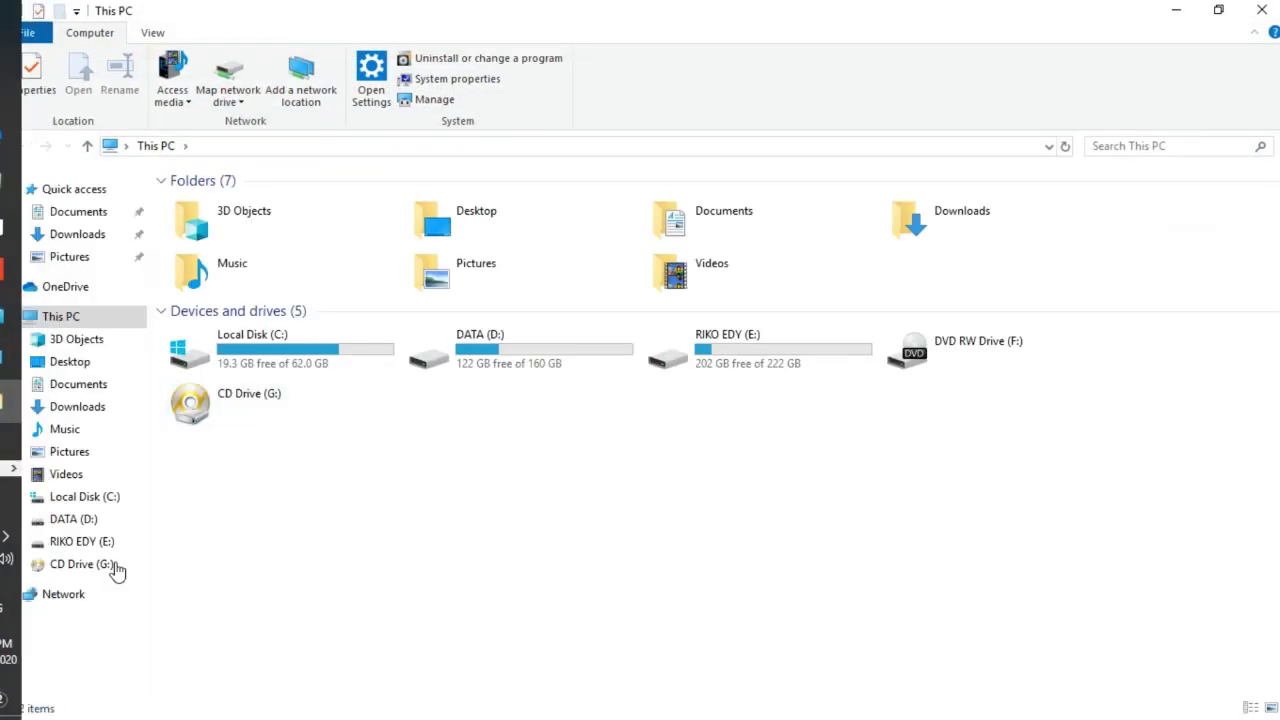
left_click(95, 543)
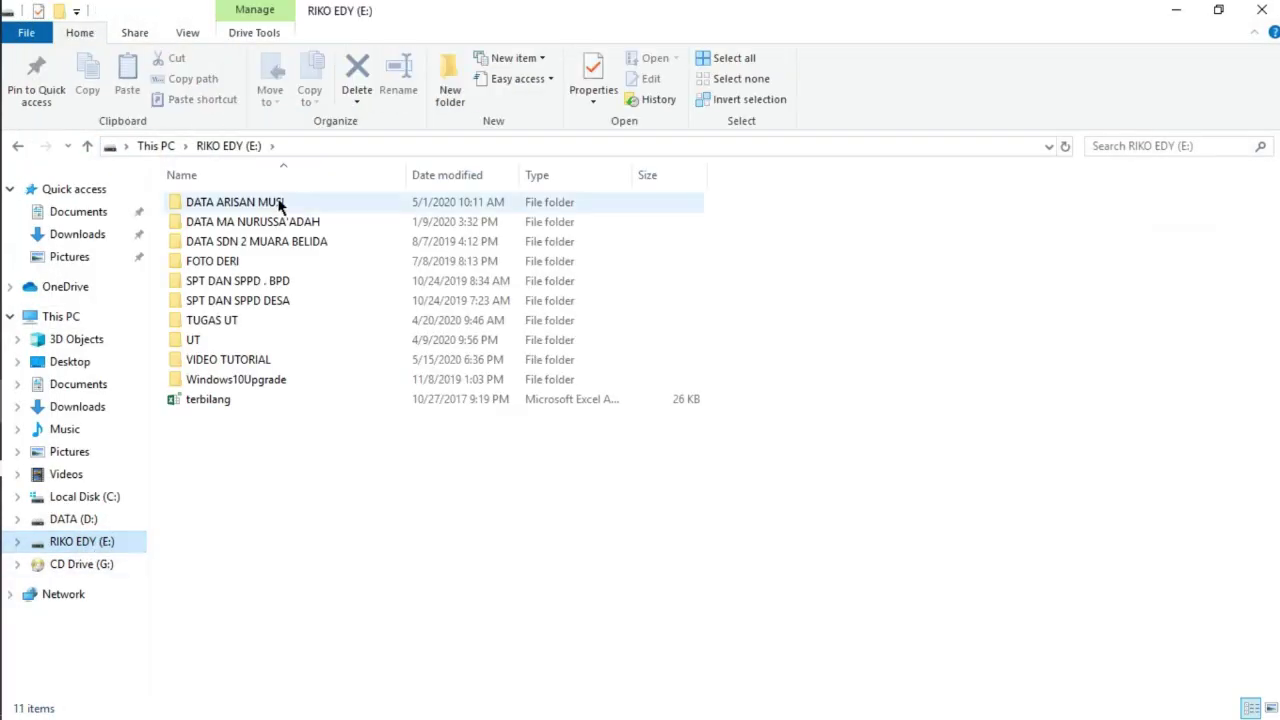
left_click(277, 202)
double_click(277, 202)
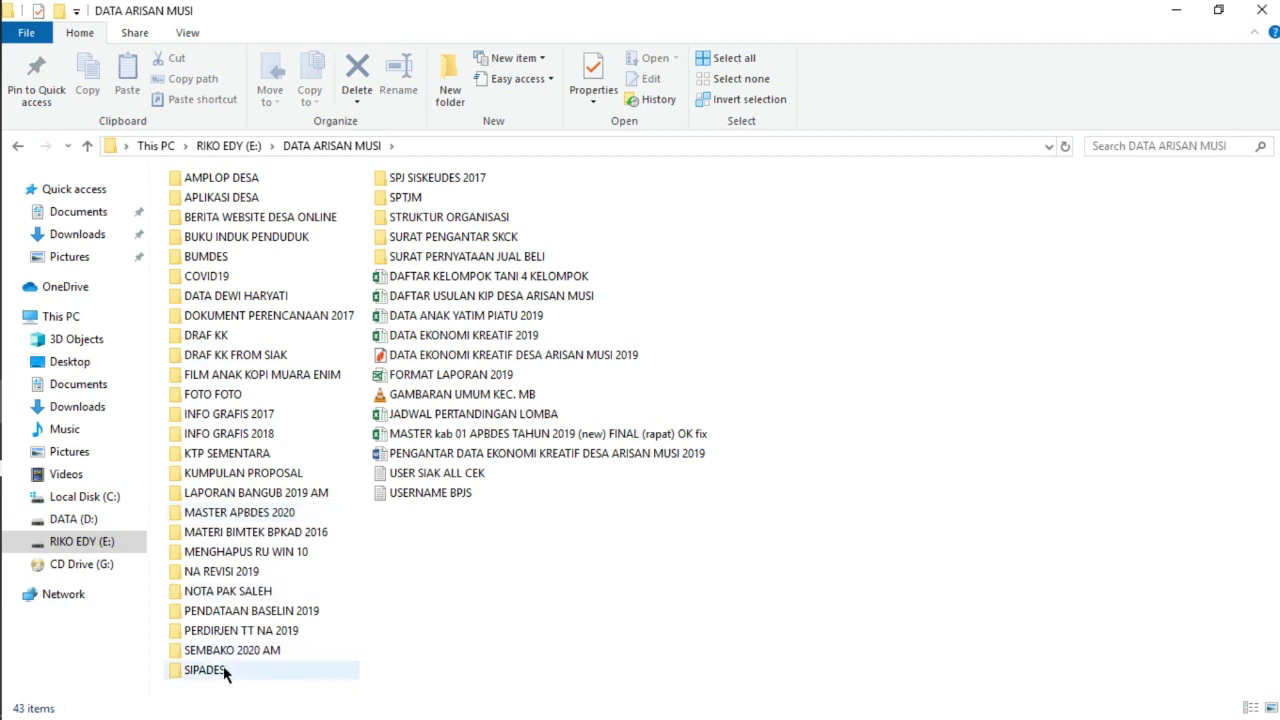
left_click(220, 670)
double_click(220, 670)
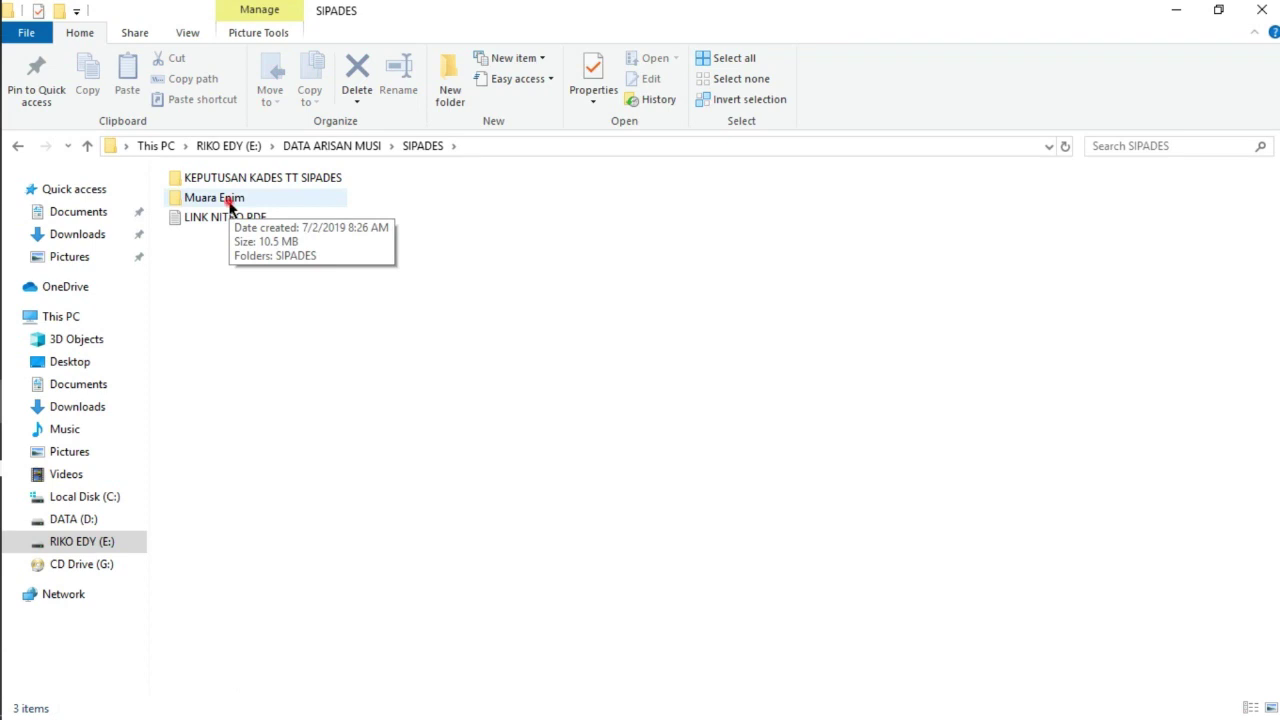
double_click(214, 198)
double_click(226, 203)
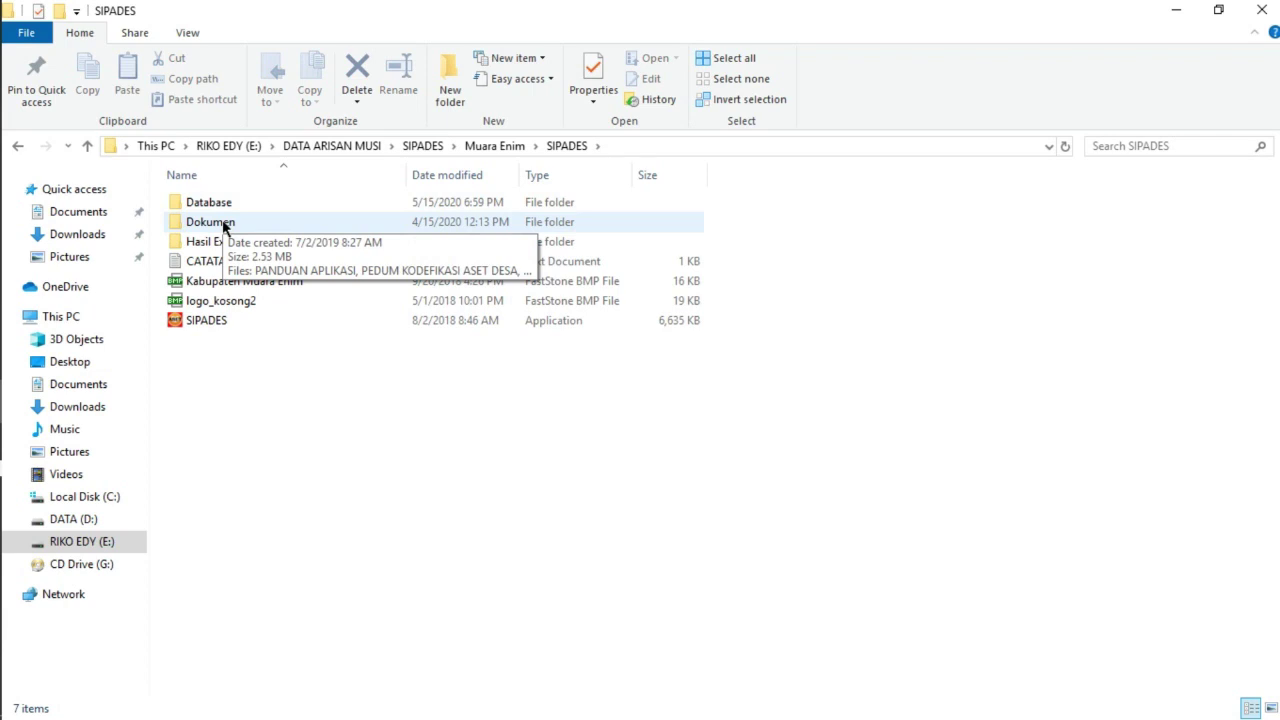
left_click(88, 146)
left_click(88, 146)
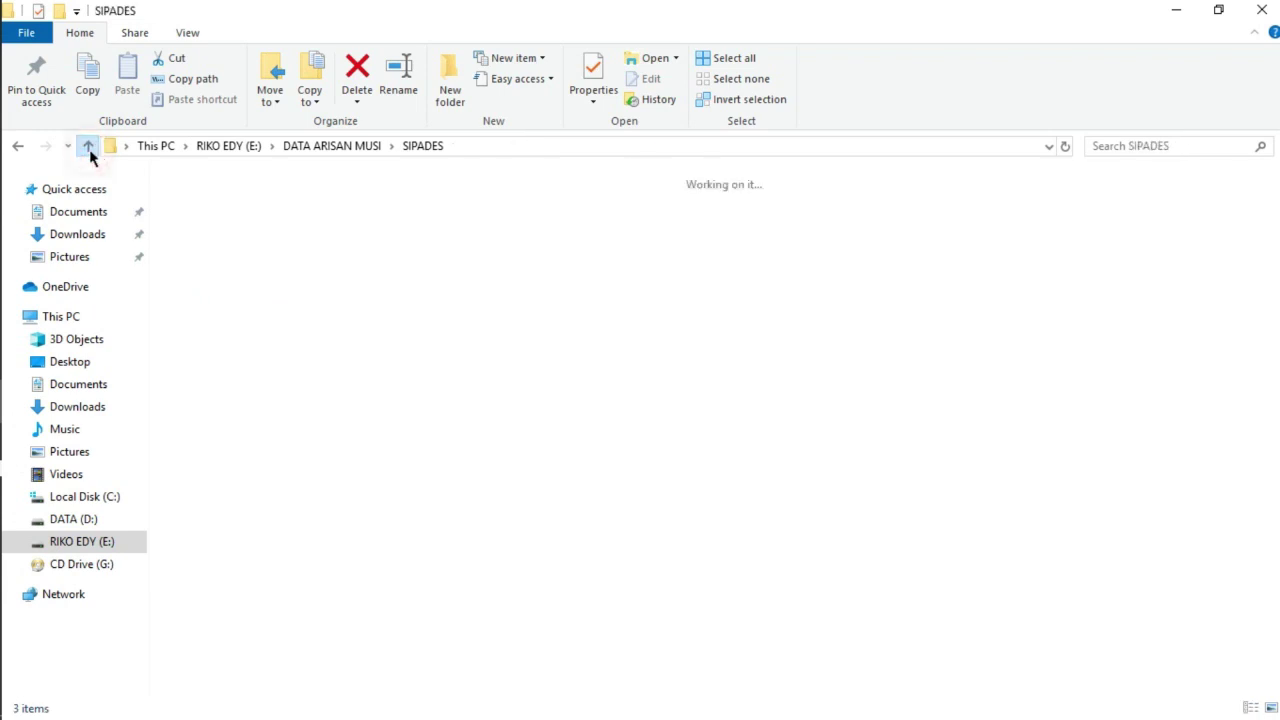
Open the Word template "3. Format Keputusan Kepala Desa tentang Penghapusan Aset Desa" from KEPUTUSAN KADES TT SIPADES, examine its heading, and return to the folder.
left_click(232, 180)
double_click(232, 180)
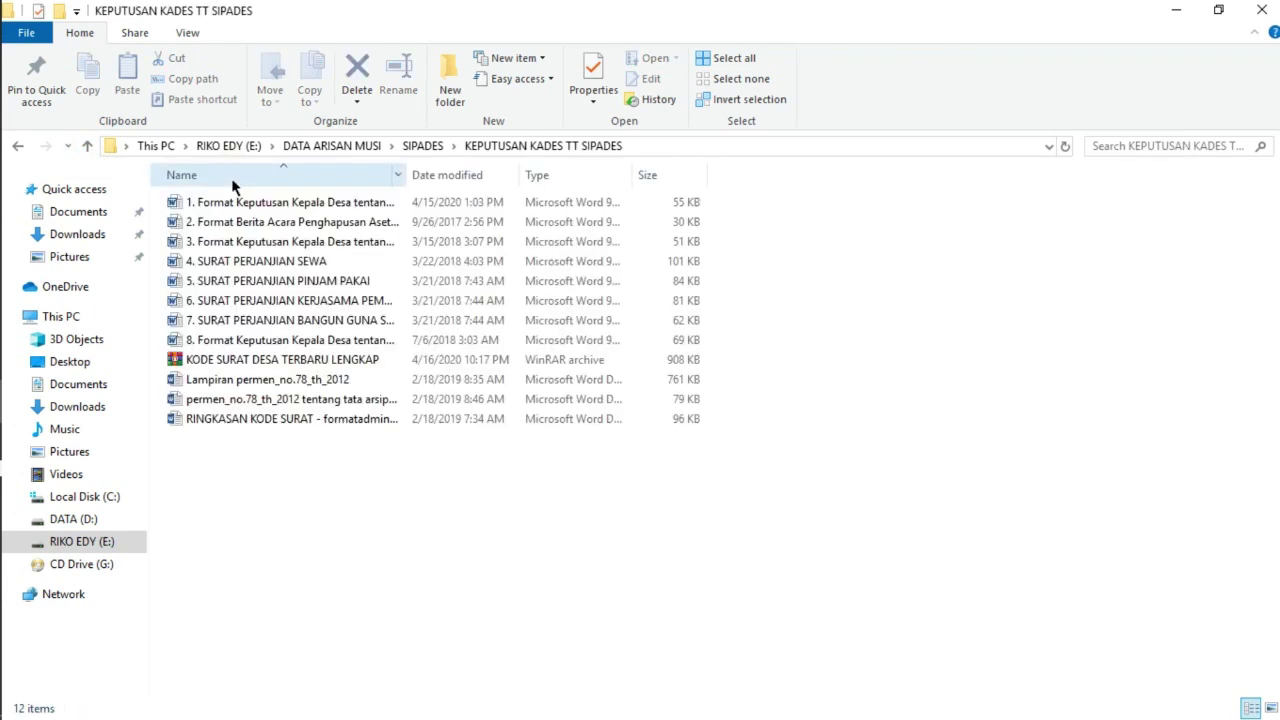
left_click(281, 243)
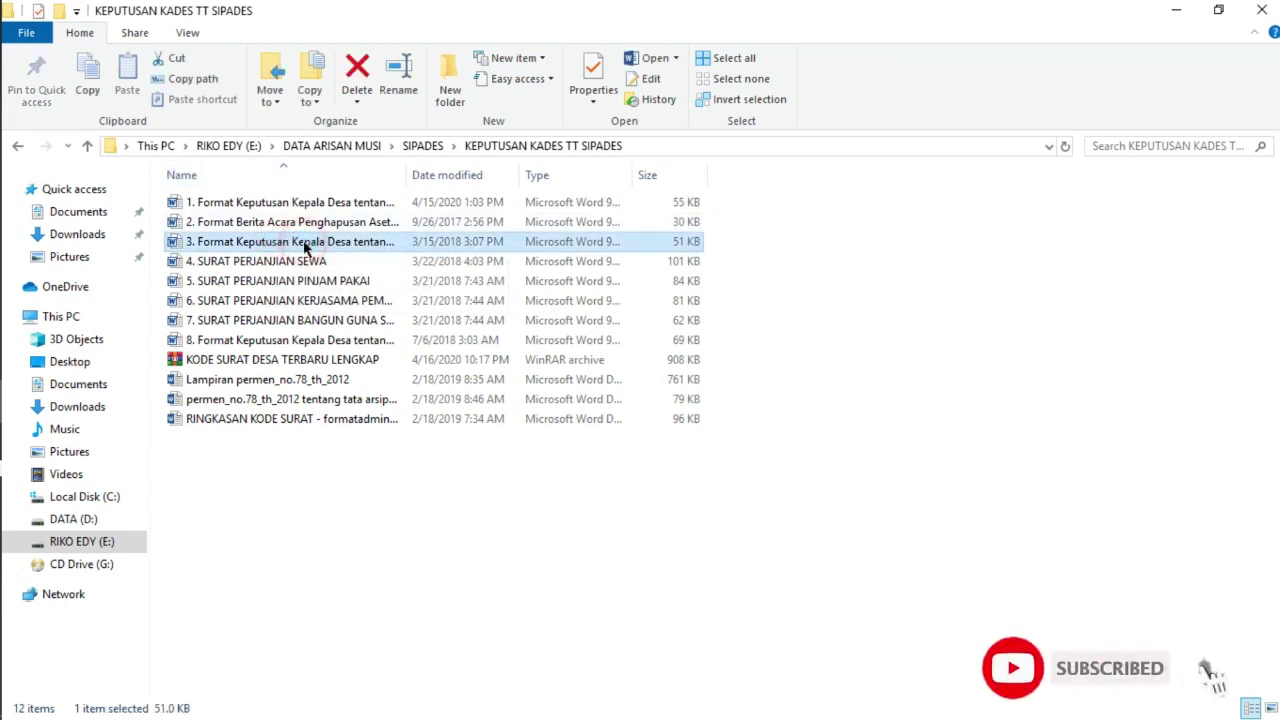
double_click(304, 243)
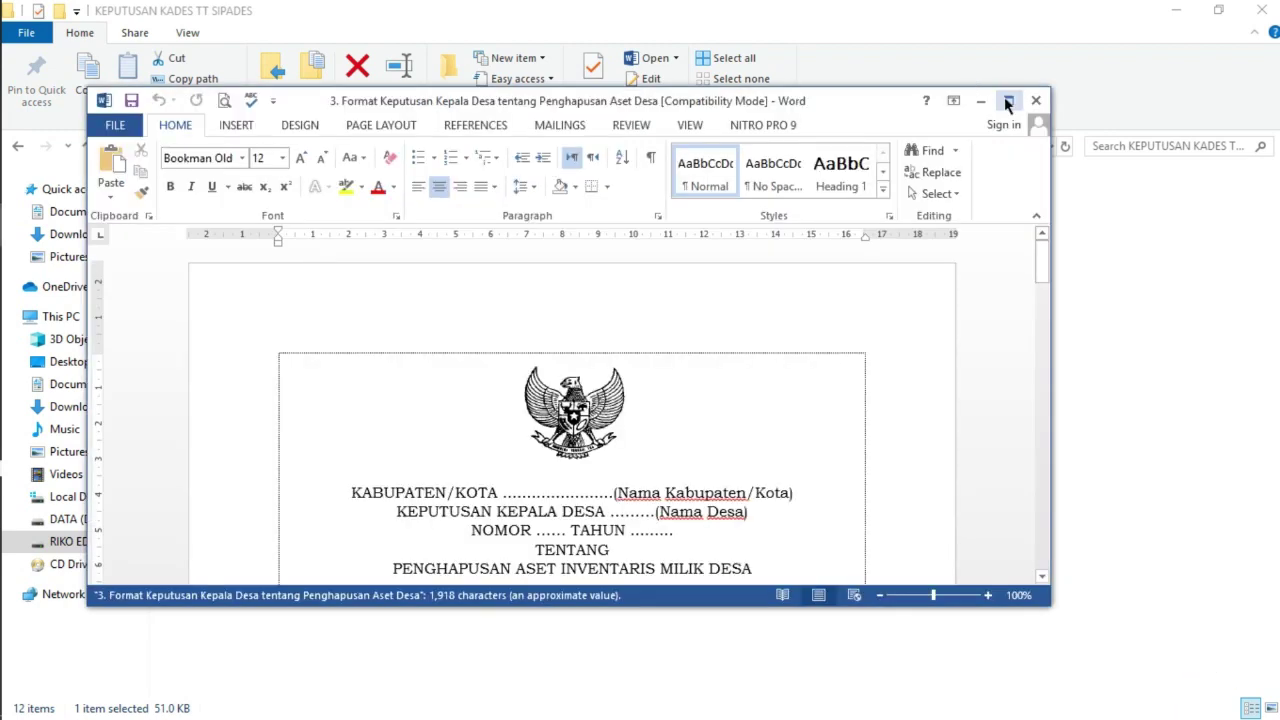
left_click(1008, 100)
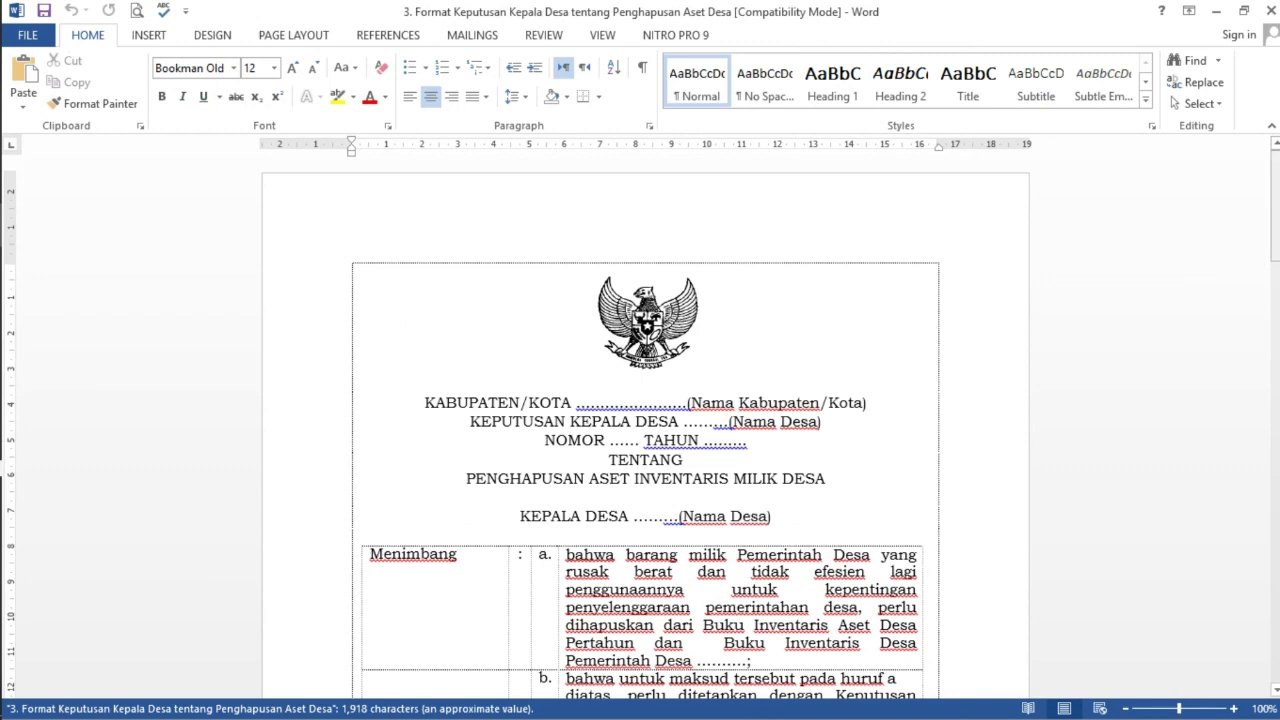
mouse_move(1277, 237)
left_mouse_down()
mouse_move(1277, 534)
mouse_move(1277, 237)
left_mouse_up()
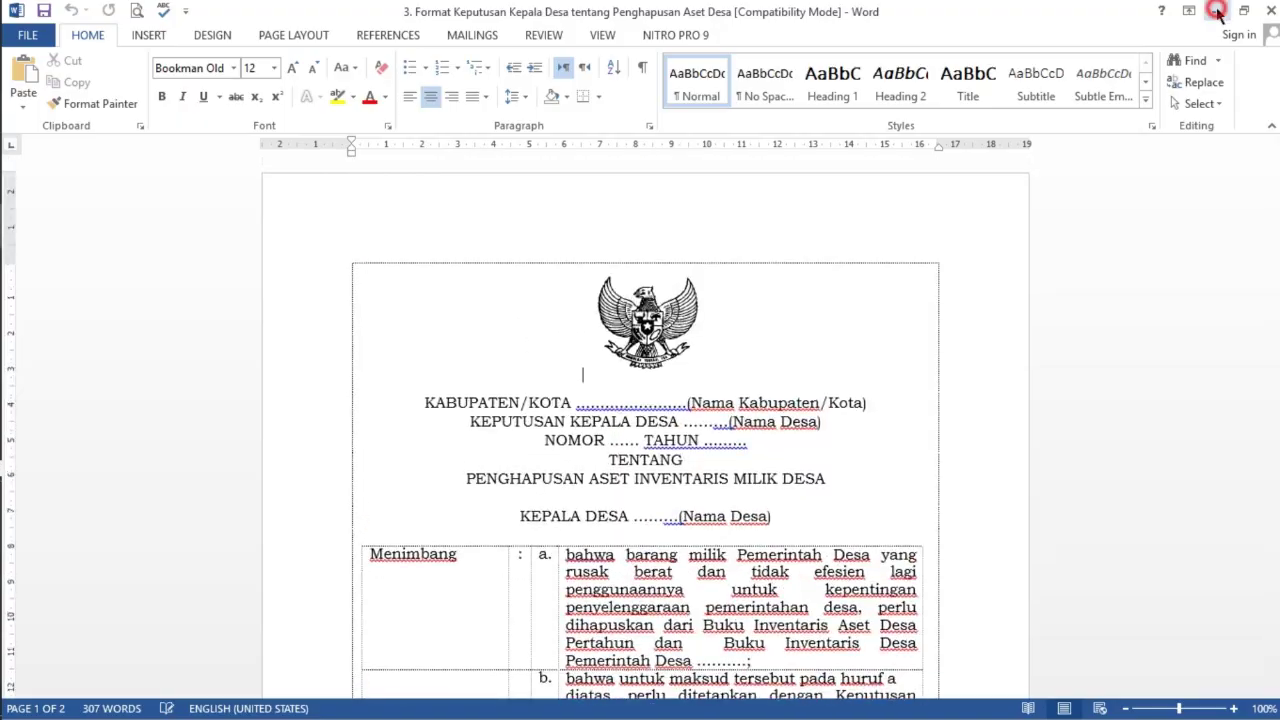
left_click(1215, 11)
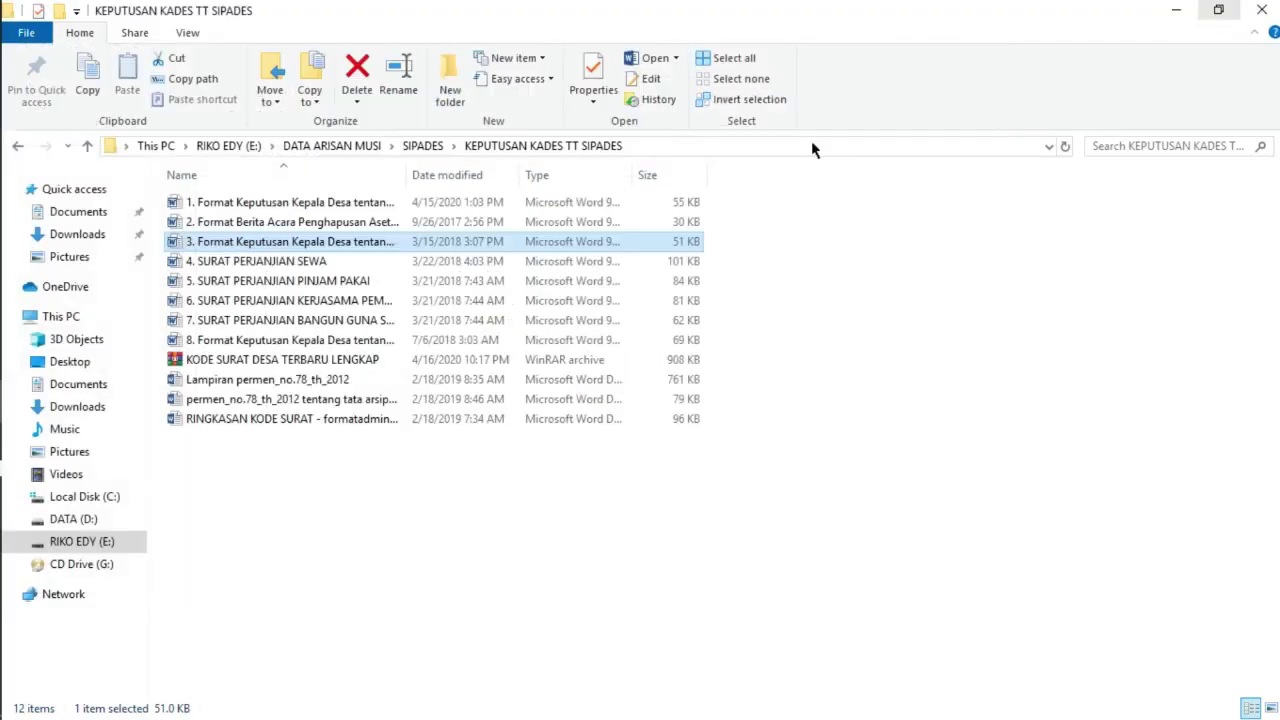
Open "2. Format Berita Acara Penghapusan Aset Desa" and examine its body text and signature block.
left_click(275, 222)
double_click(275, 222)
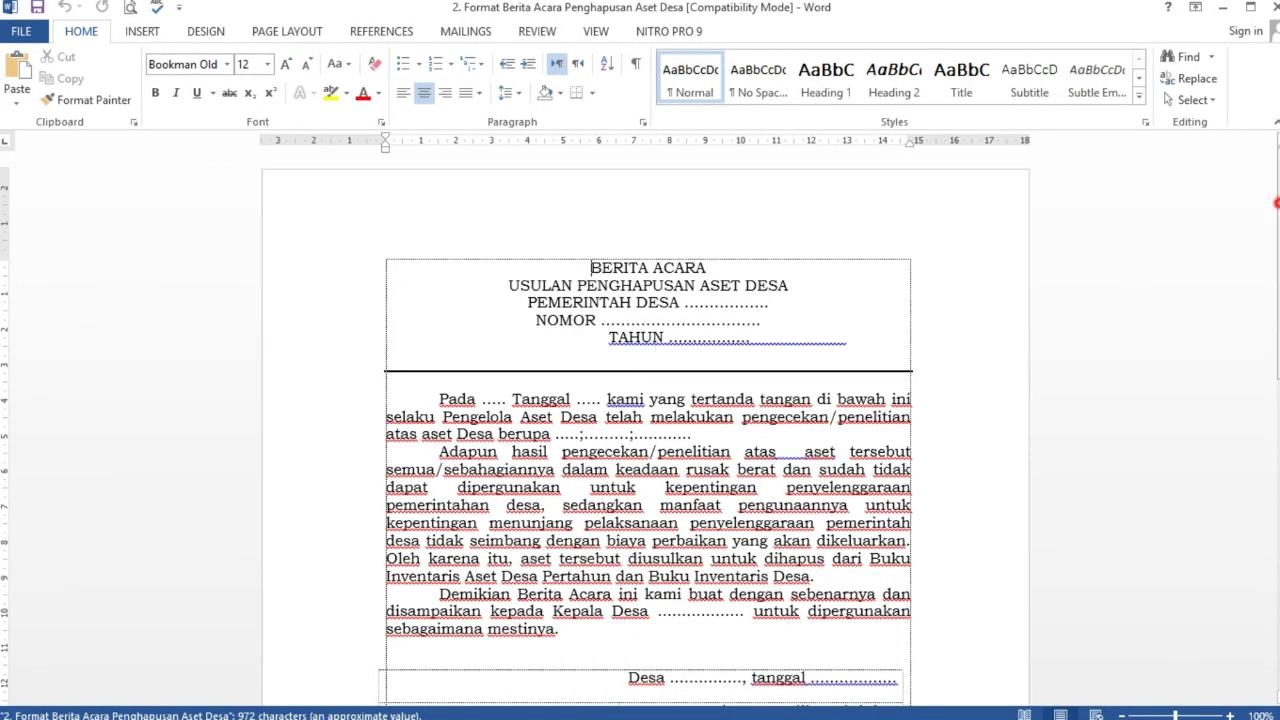
scroll(640, 430, "down", 3)
scroll(640, 430, "down", 3)
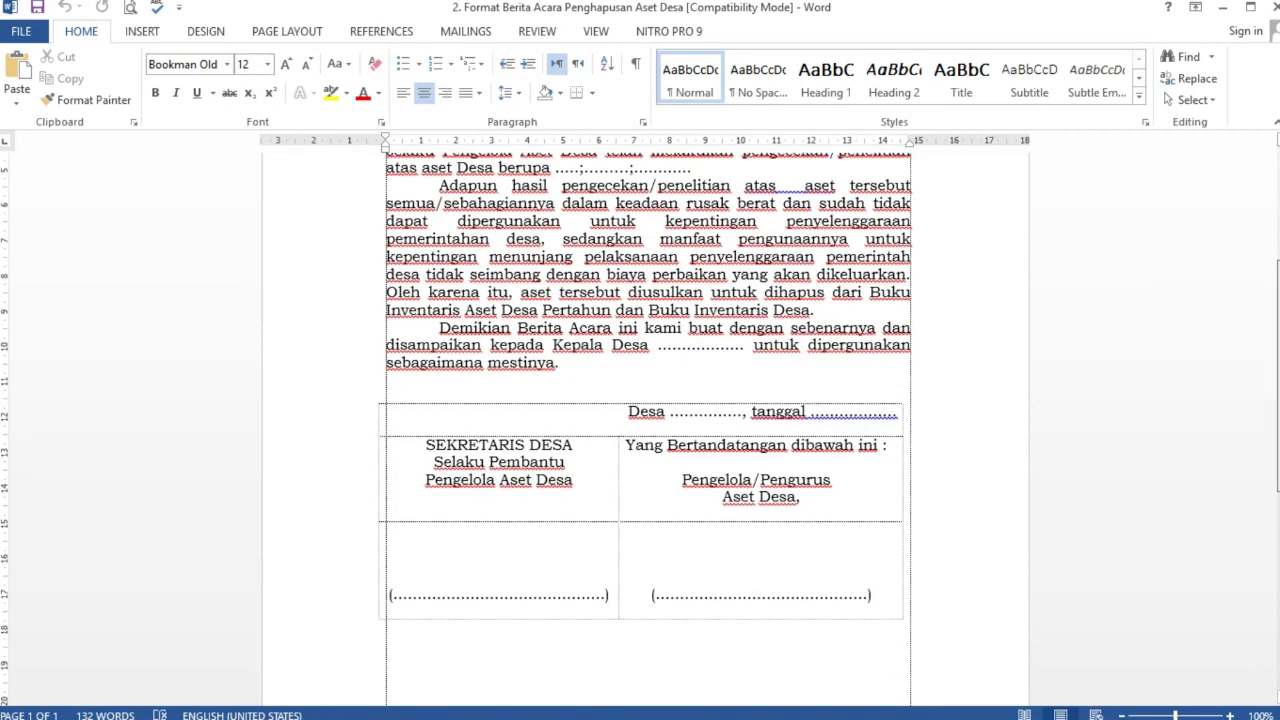
scroll(640, 430, "down", 1)
scroll(640, 430, "down", 1)
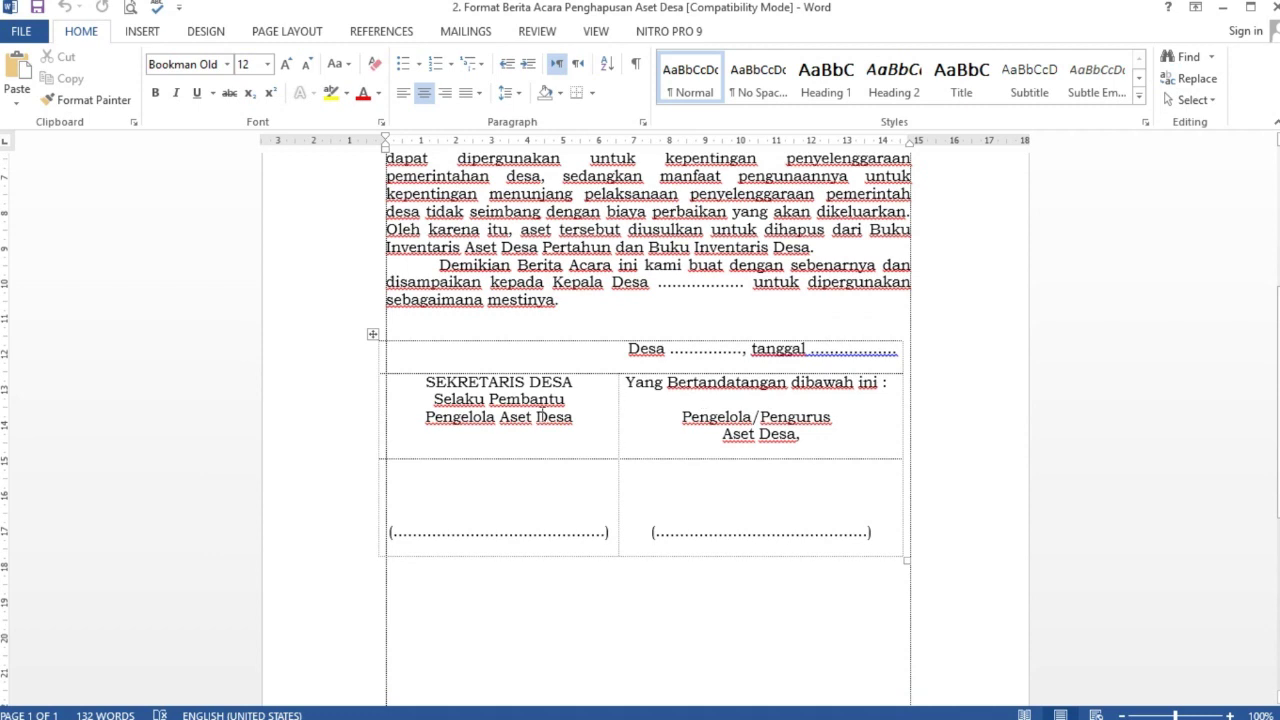
left_click(768, 436)
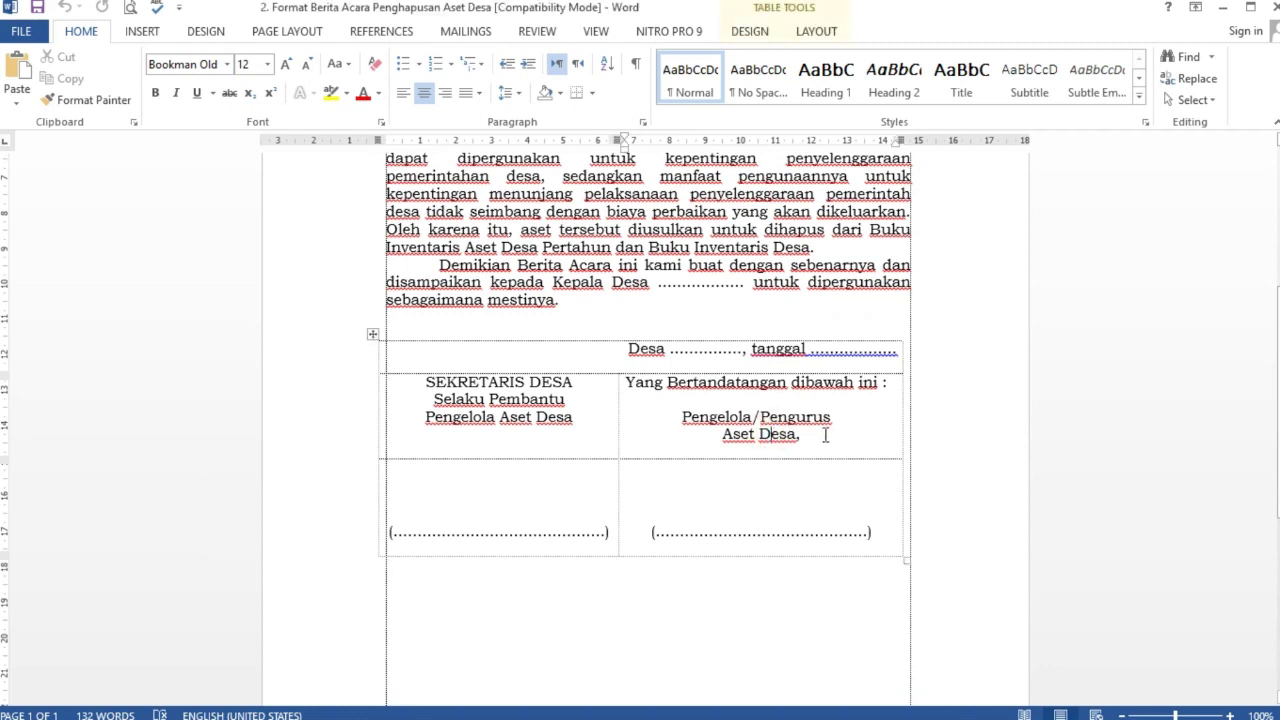
left_click(681, 534)
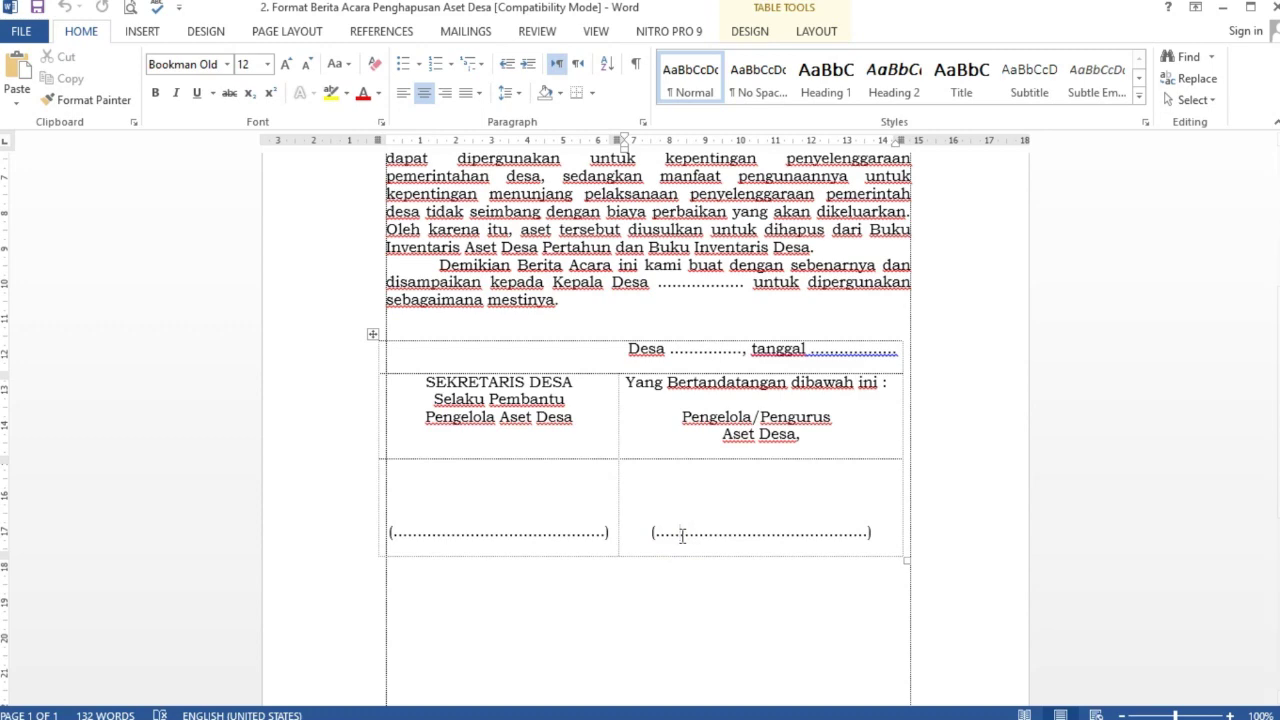
scroll(818, 178, "up", 5)
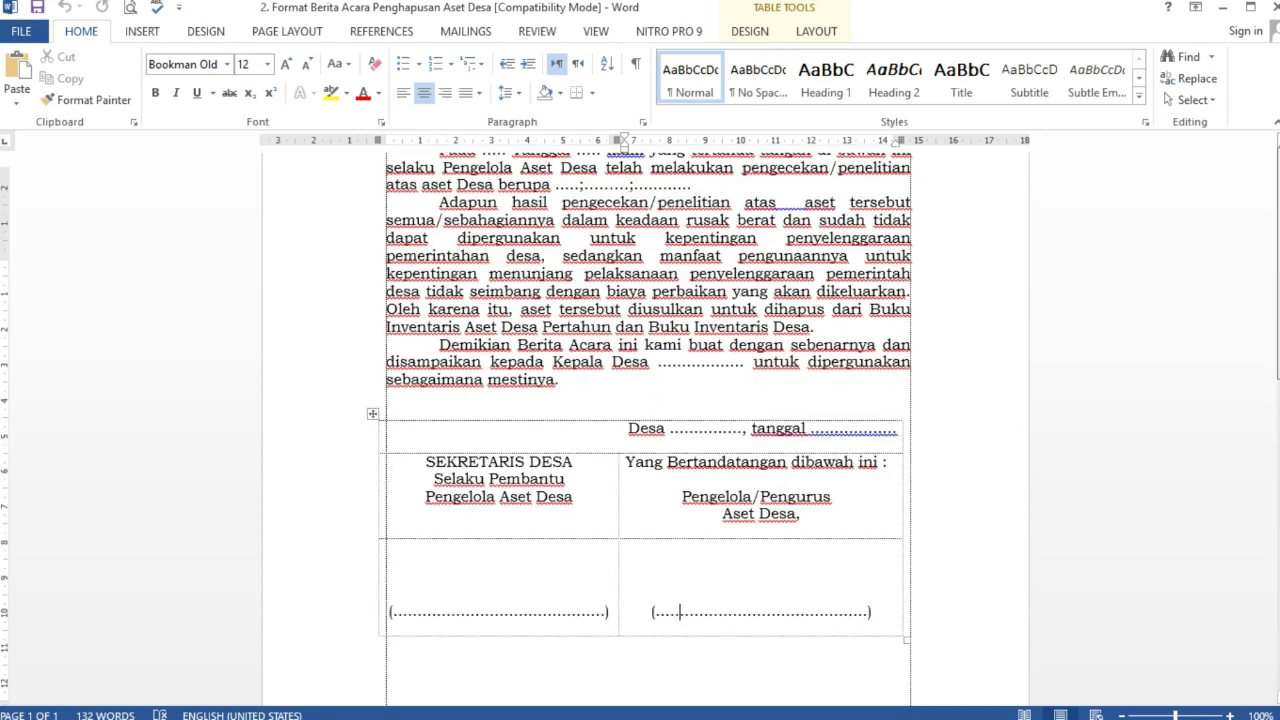
Put away the open Word templates and the folder window to return to the SIPADES asset removal form.
left_click(1224, 8)
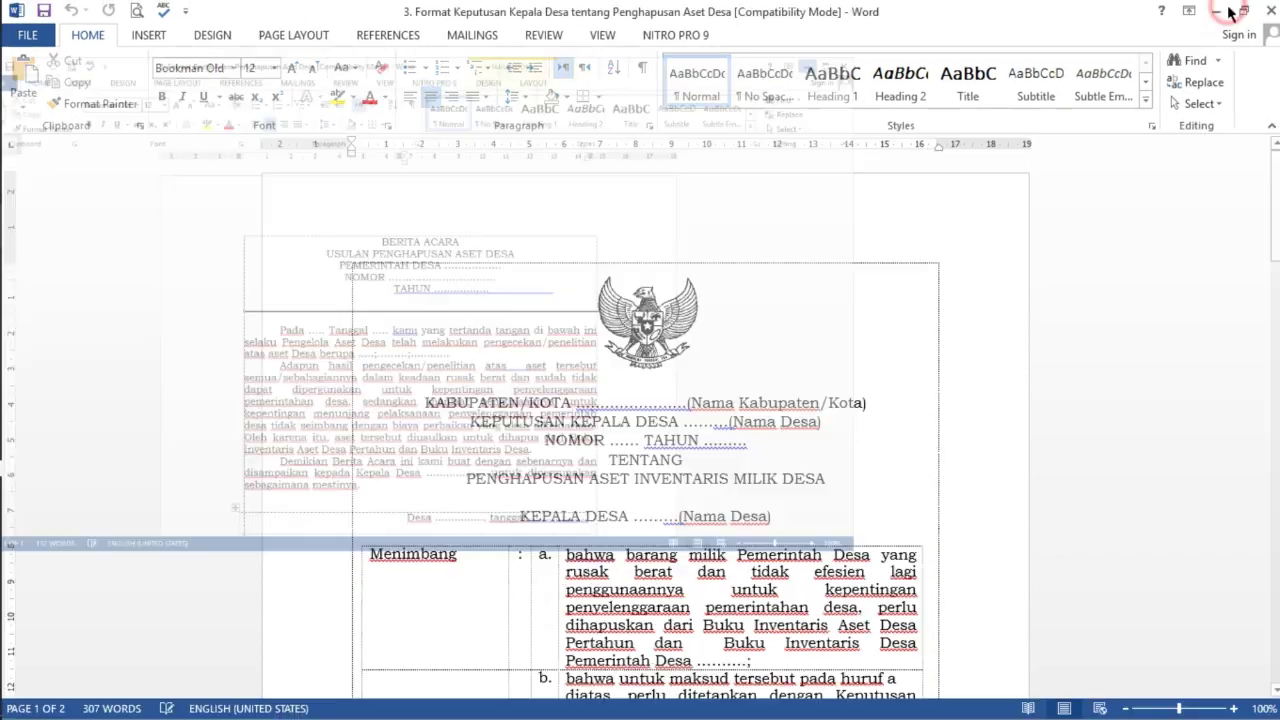
left_click(1217, 10)
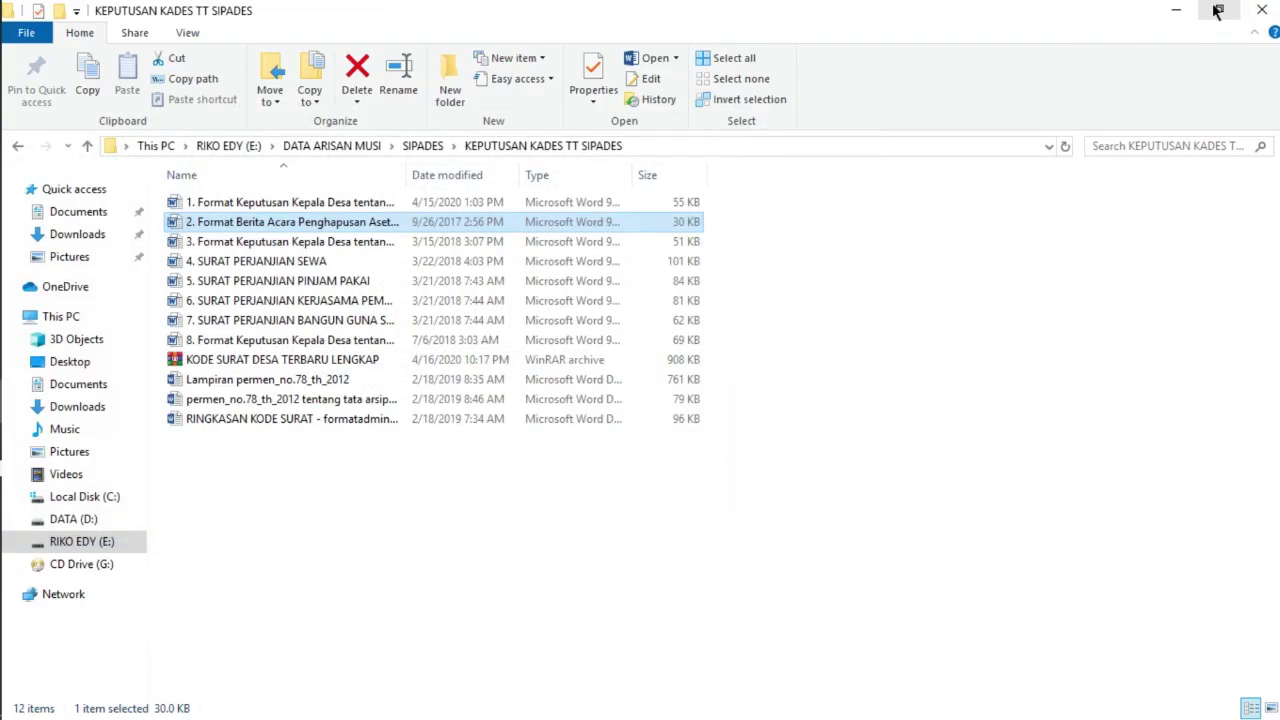
left_click(1177, 10)
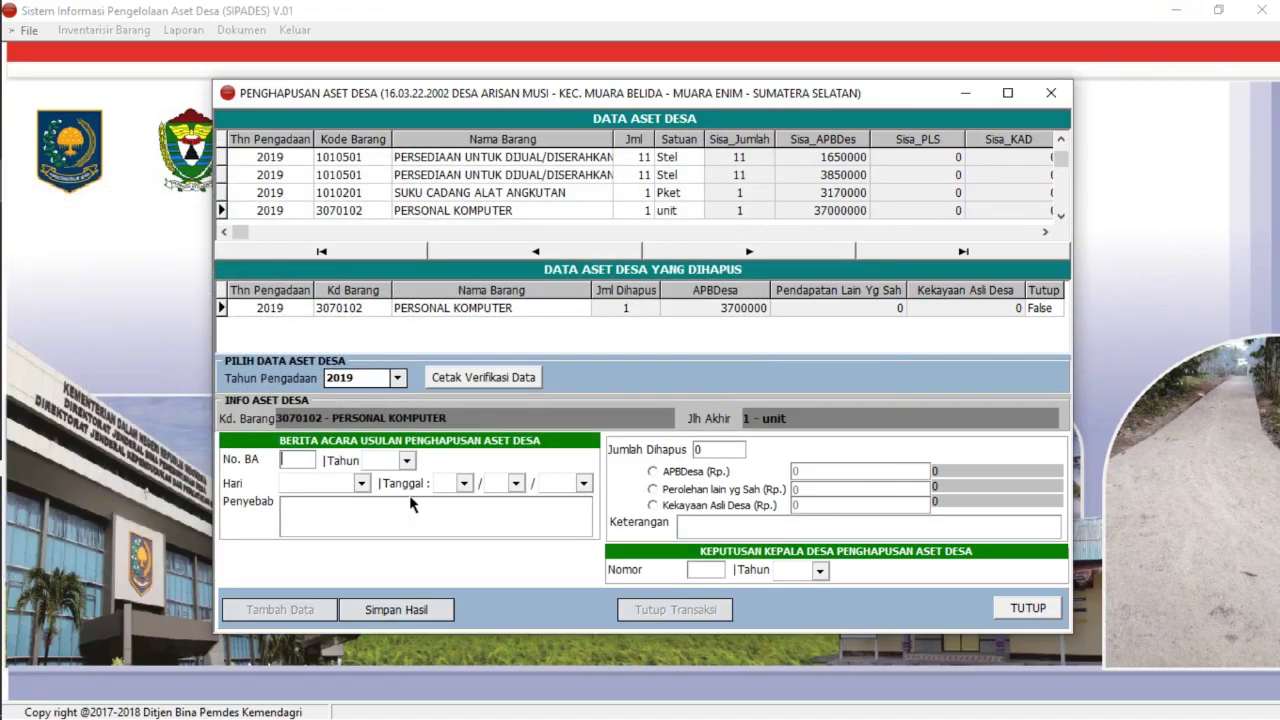
Fill in the removal proposal minutes with number 01, year 2019 and day Senin.
left_click(305, 463)
type("01")
left_click(379, 463)
type("2019")
left_click(357, 484)
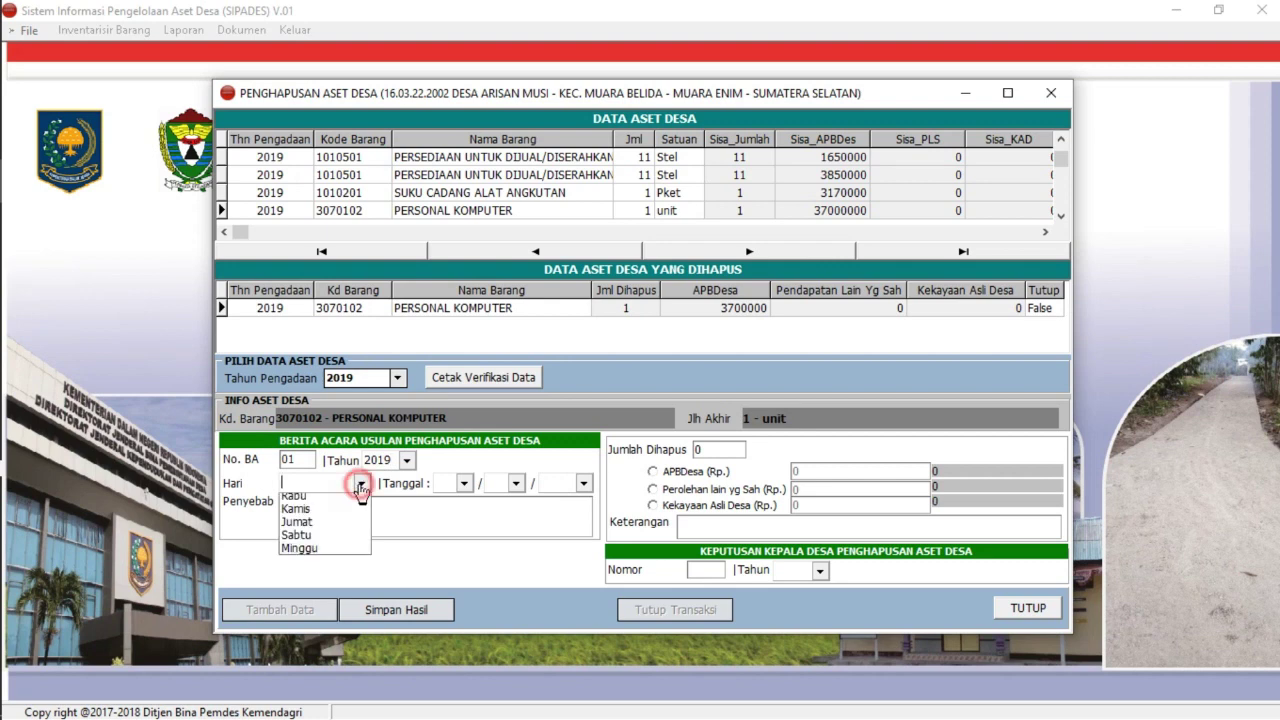
left_click(325, 504)
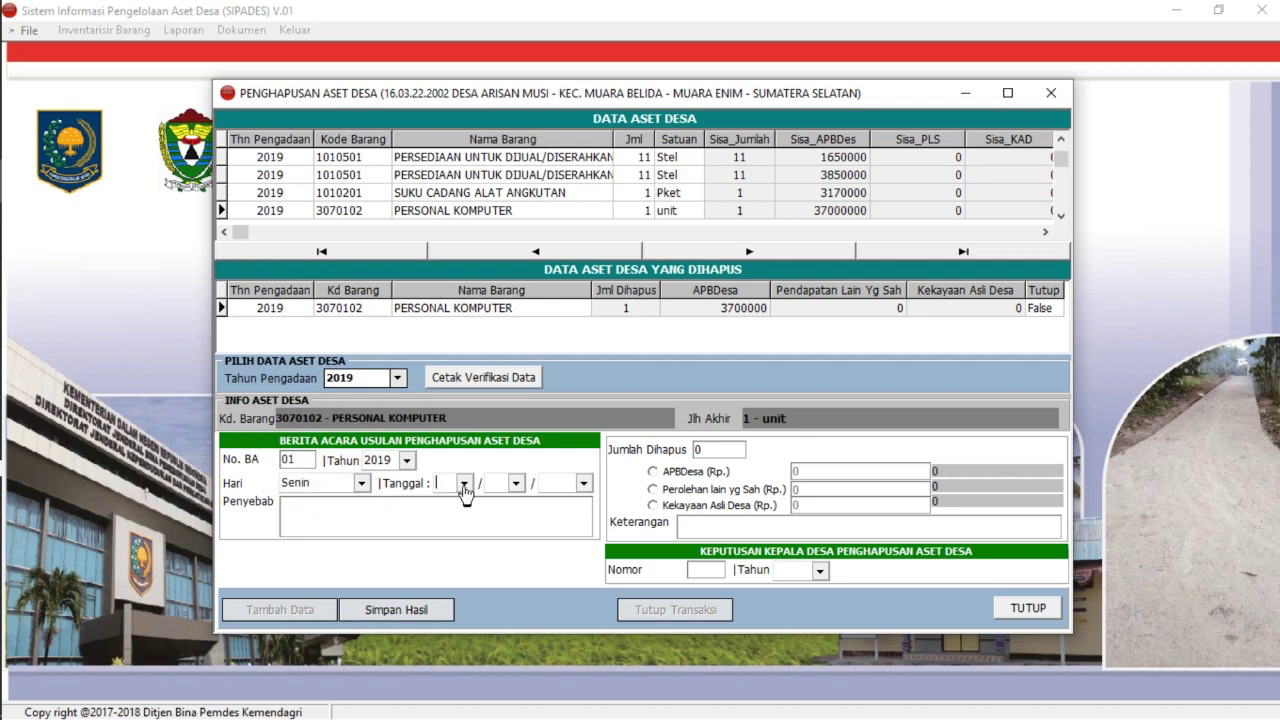
Set the minutes date to 01/01/2019 and enter "Hilang" as the cause of removal.
left_click(463, 483)
left_click(445, 501)
left_click(505, 484)
left_click(497, 502)
left_click(565, 486)
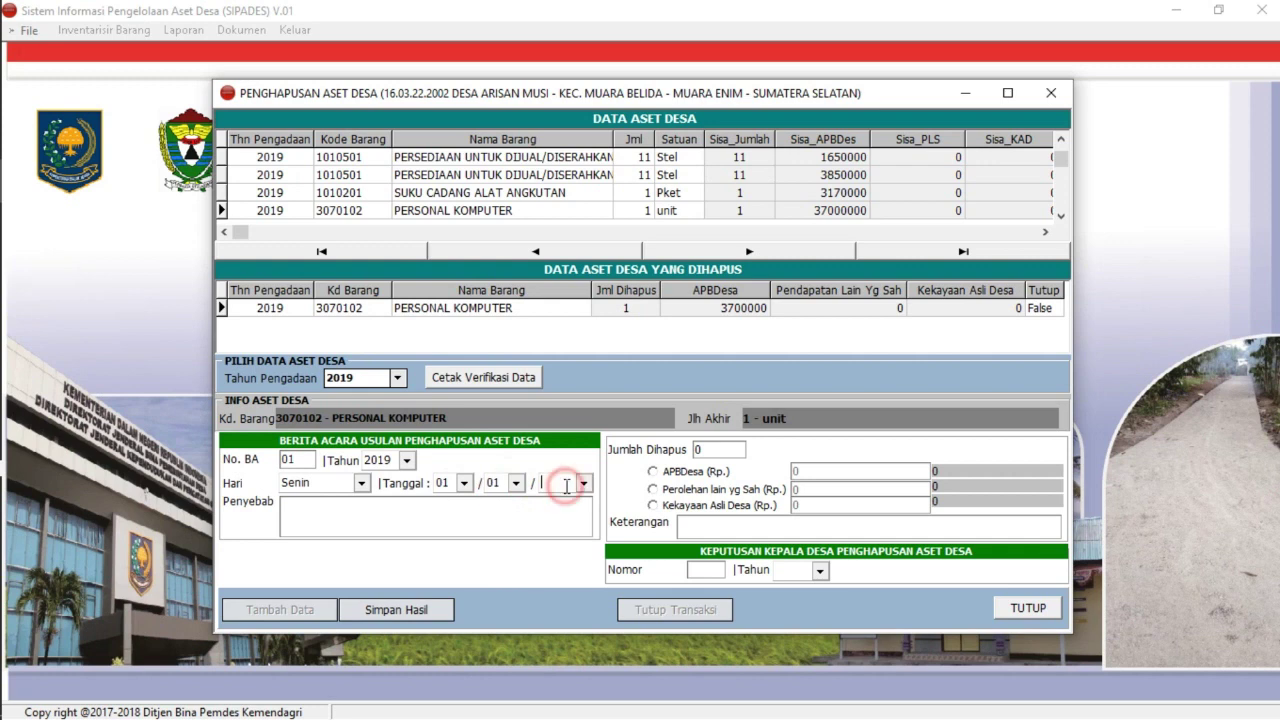
type("2019")
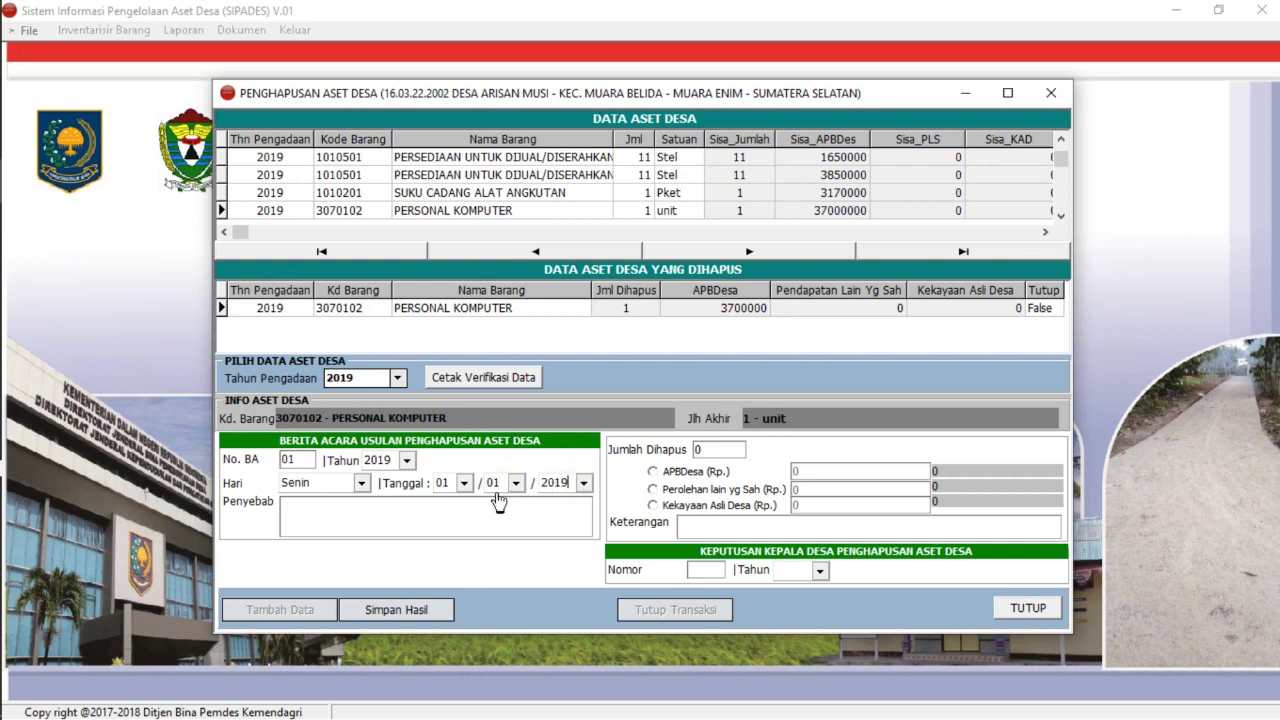
left_click(390, 510)
type("ilang")
Set the removed quantity to 1 and enter 3700000 rupiah under the APBDesa funding source.
left_click(709, 448)
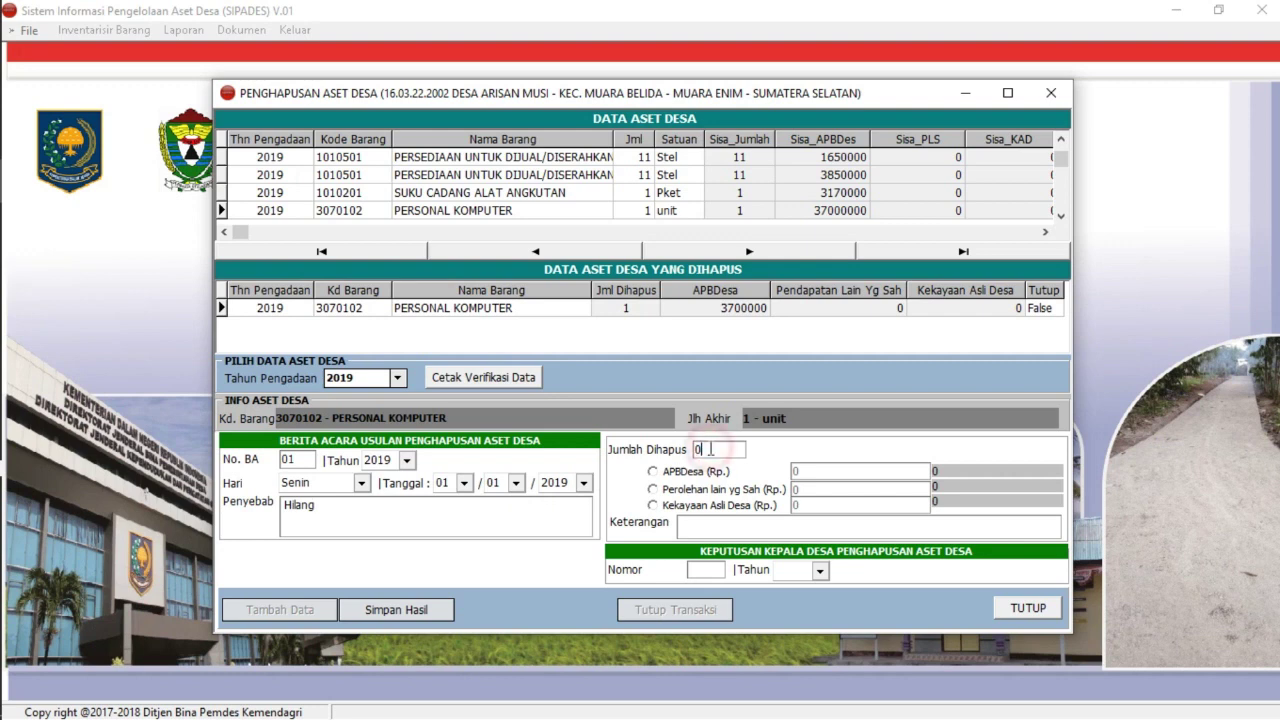
key("BackSpace")
type("1")
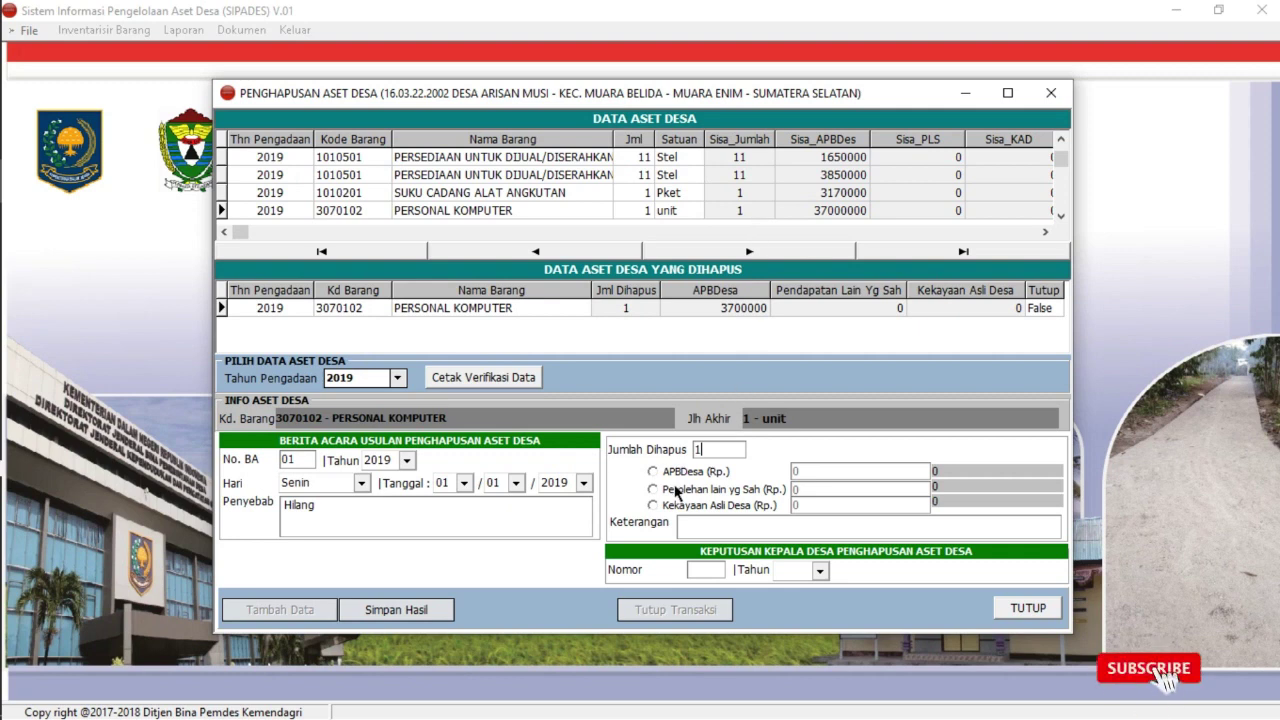
left_click(652, 474)
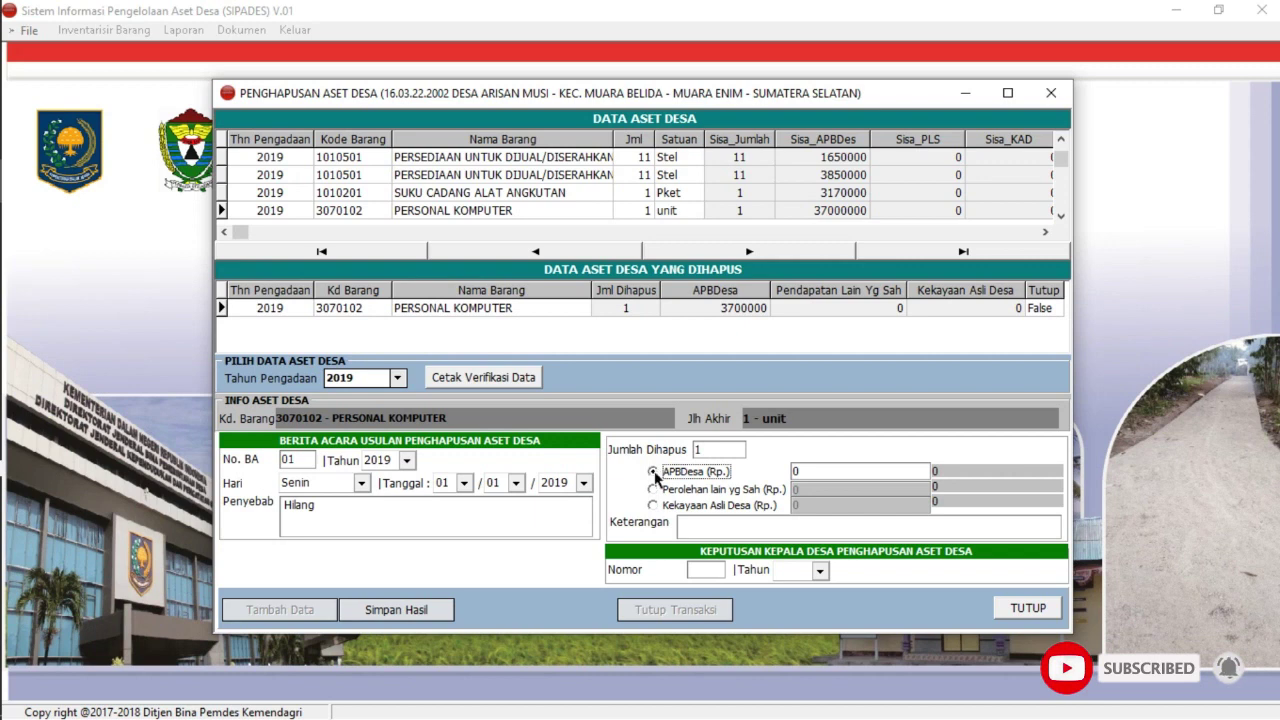
left_click(810, 471)
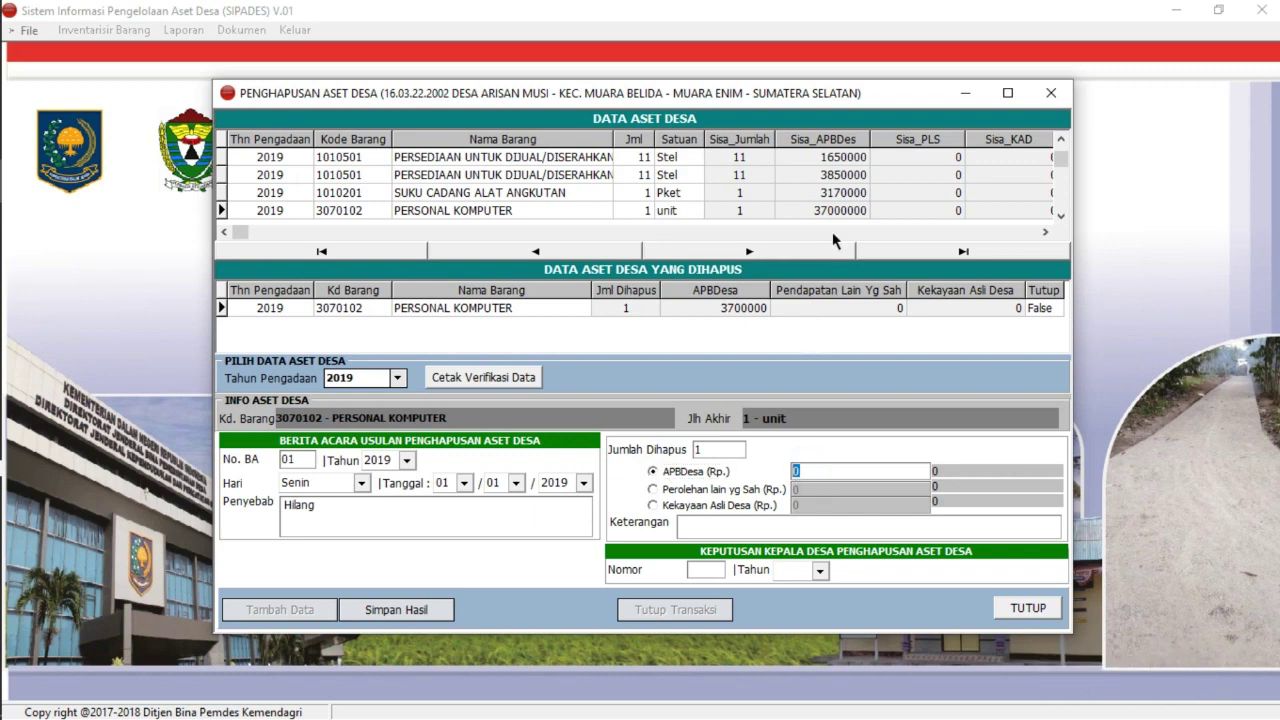
type("3700000")
left_click(730, 530)
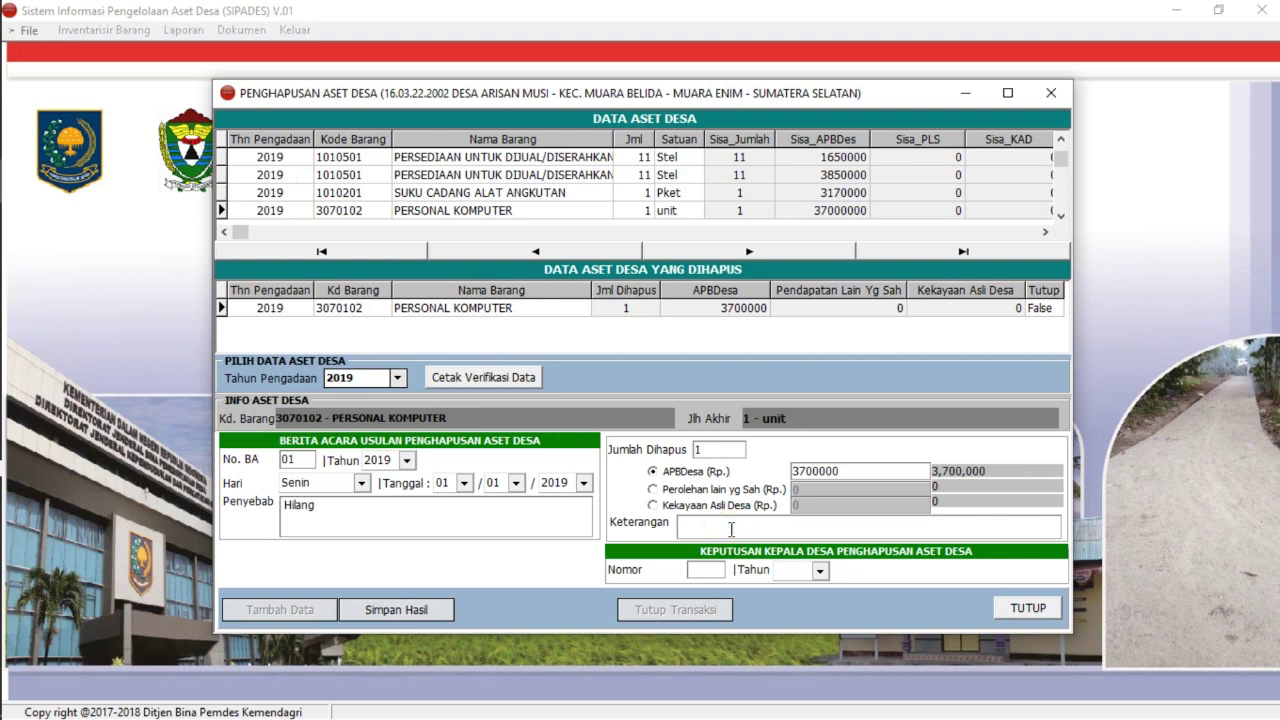
Enter the removal remark "Aset tersebut dihapus dari buku inventaris desa dikarenakan hilang".
type("Aset tersebut dihapus dar")
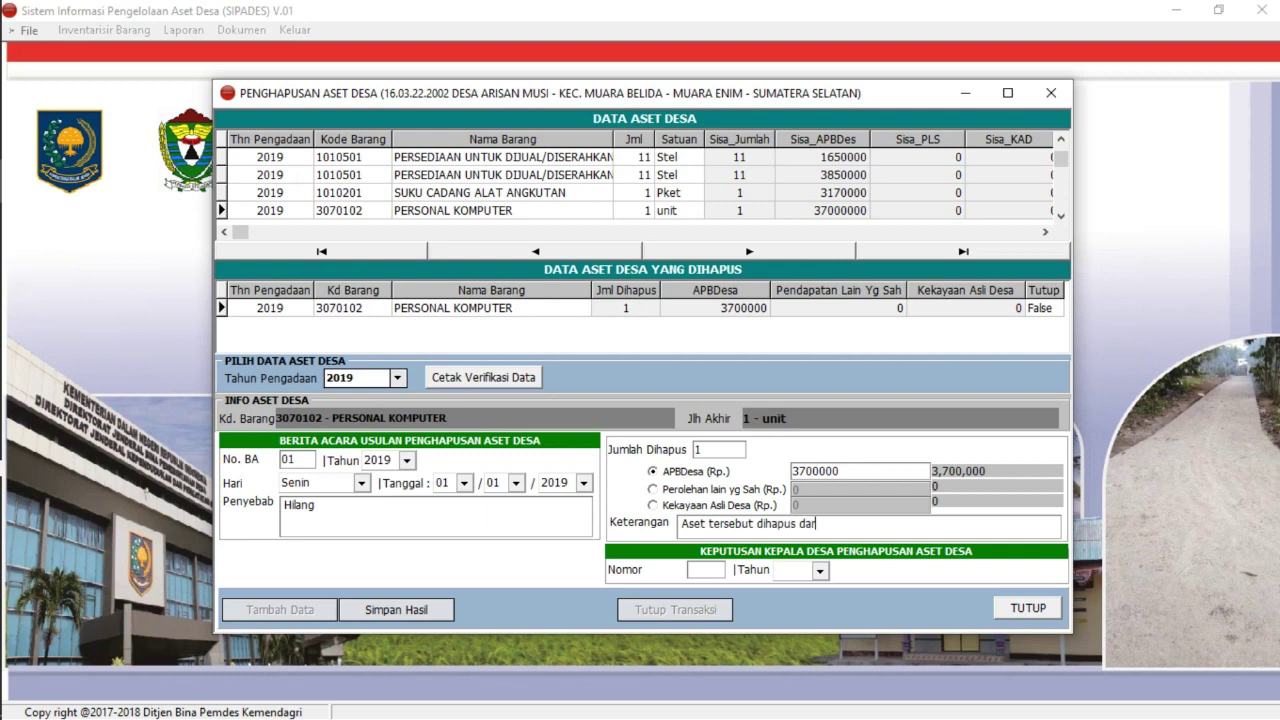
type("i buku inventaris desa di")
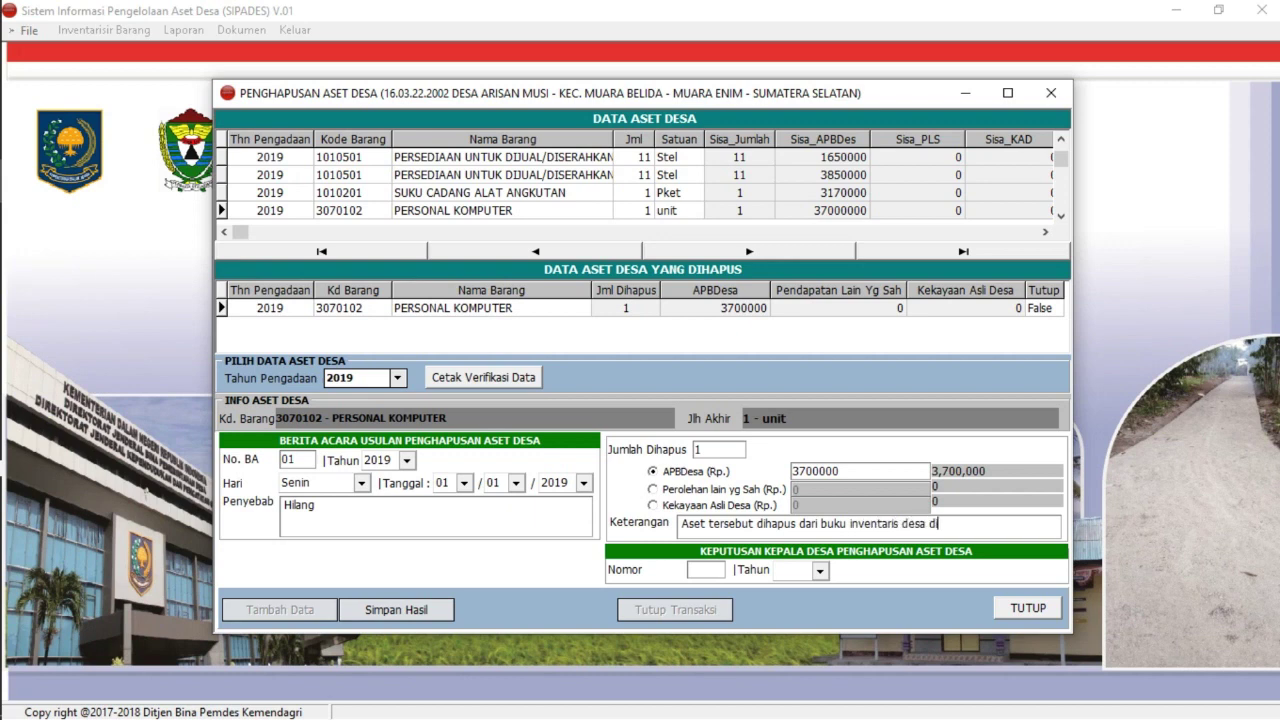
type("karenakan hilang")
Set the village head's removal decision to number 02, year 2019, and save the removal record.
left_click(718, 567)
type("02")
left_click(808, 577)
type("2019")
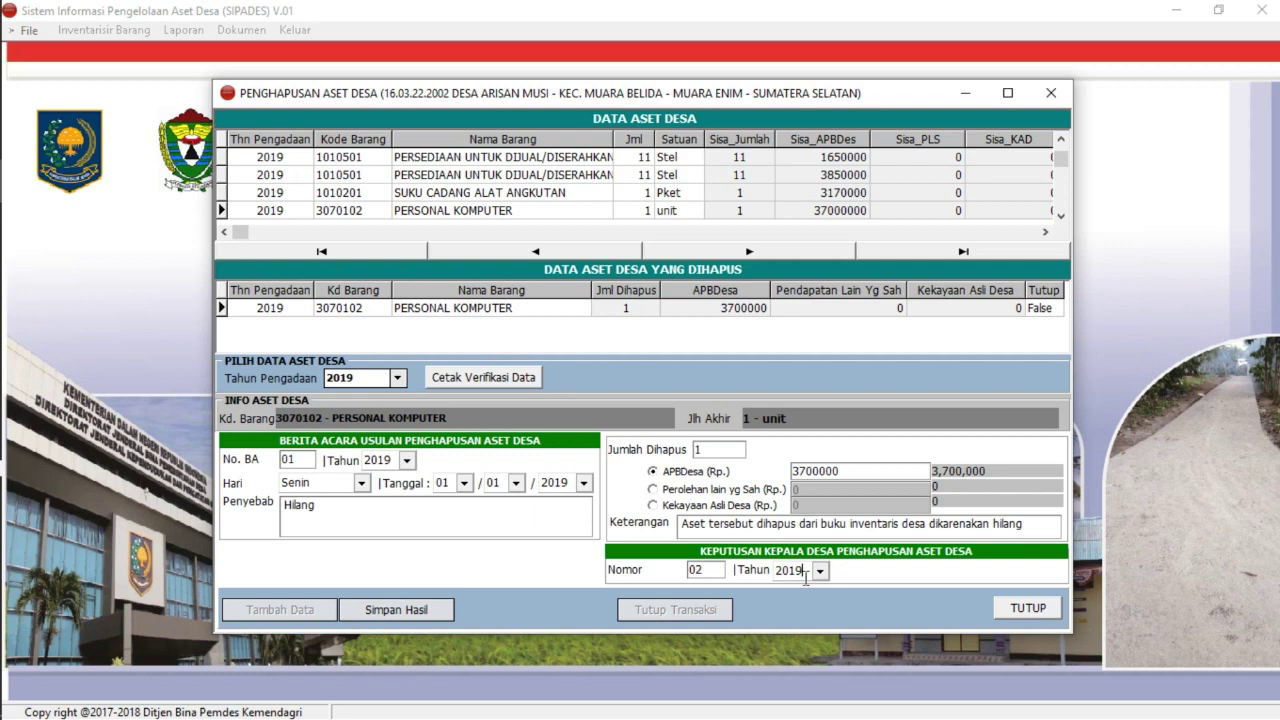
left_click(416, 612)
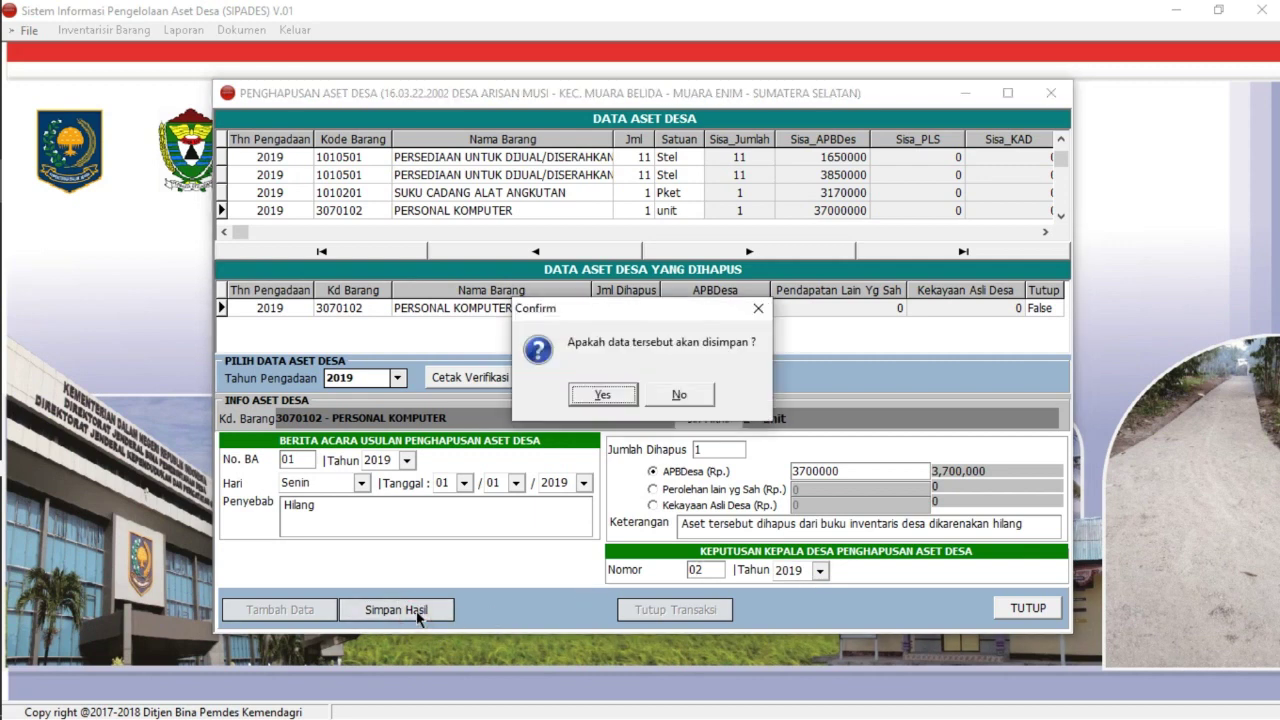
left_click(602, 396)
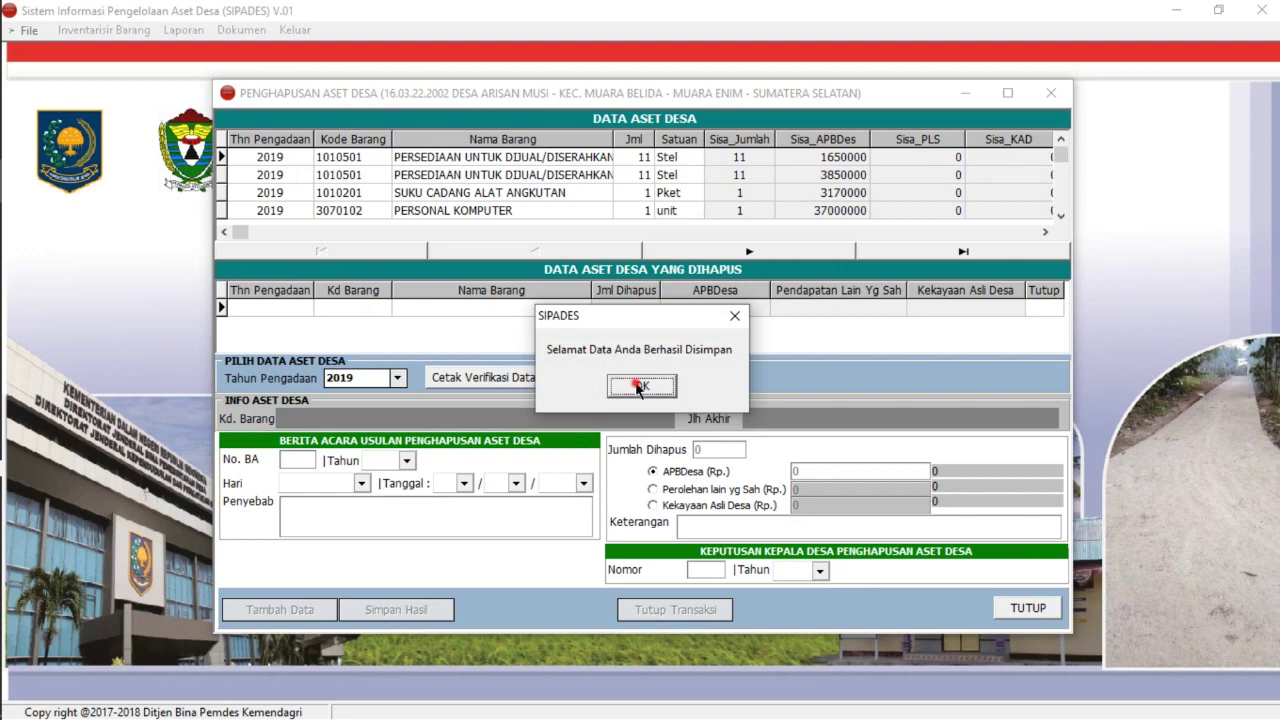
left_click(638, 387)
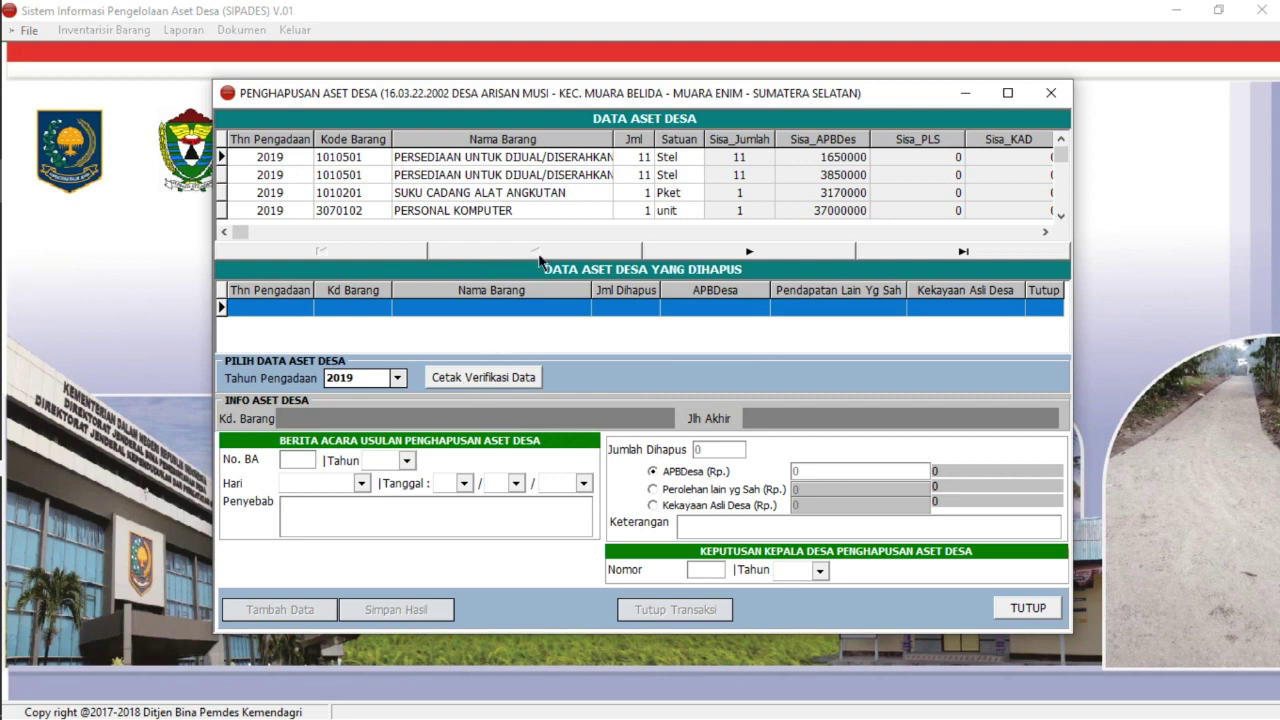
Open the second removal record of the personal computer, preview the removal proposal verification report, and close the preview.
left_click(503, 213)
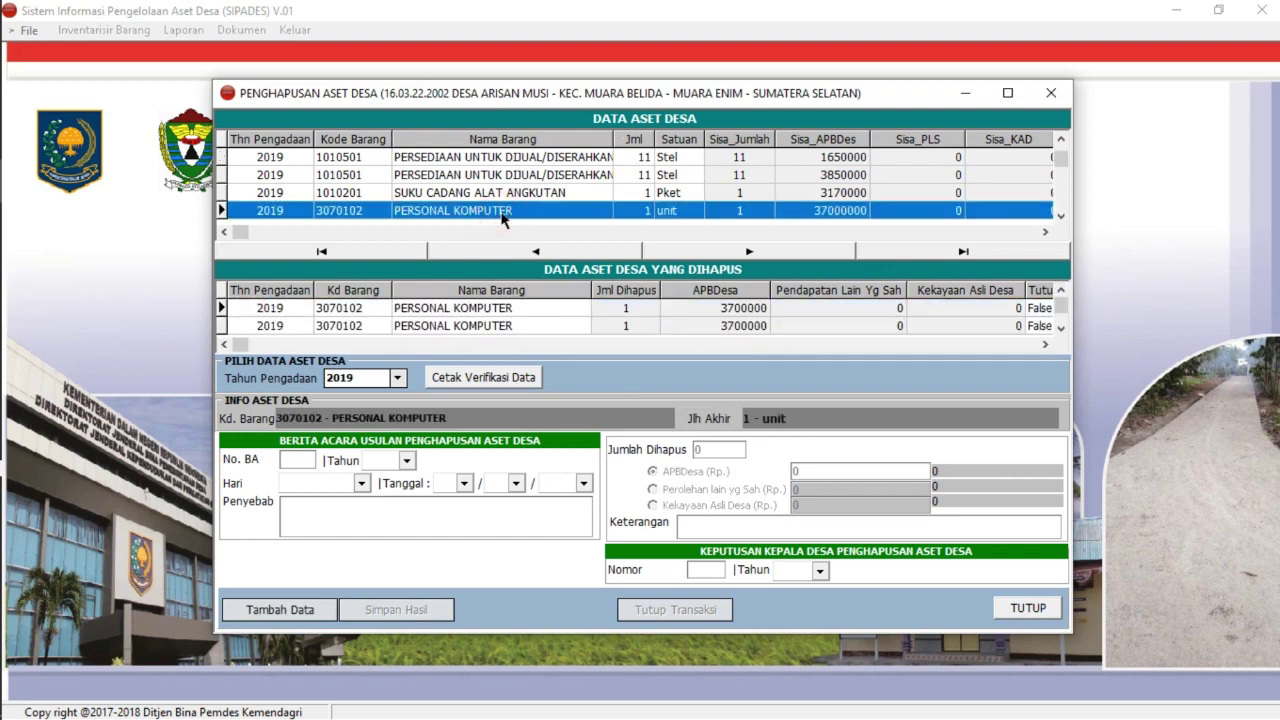
left_click(519, 326)
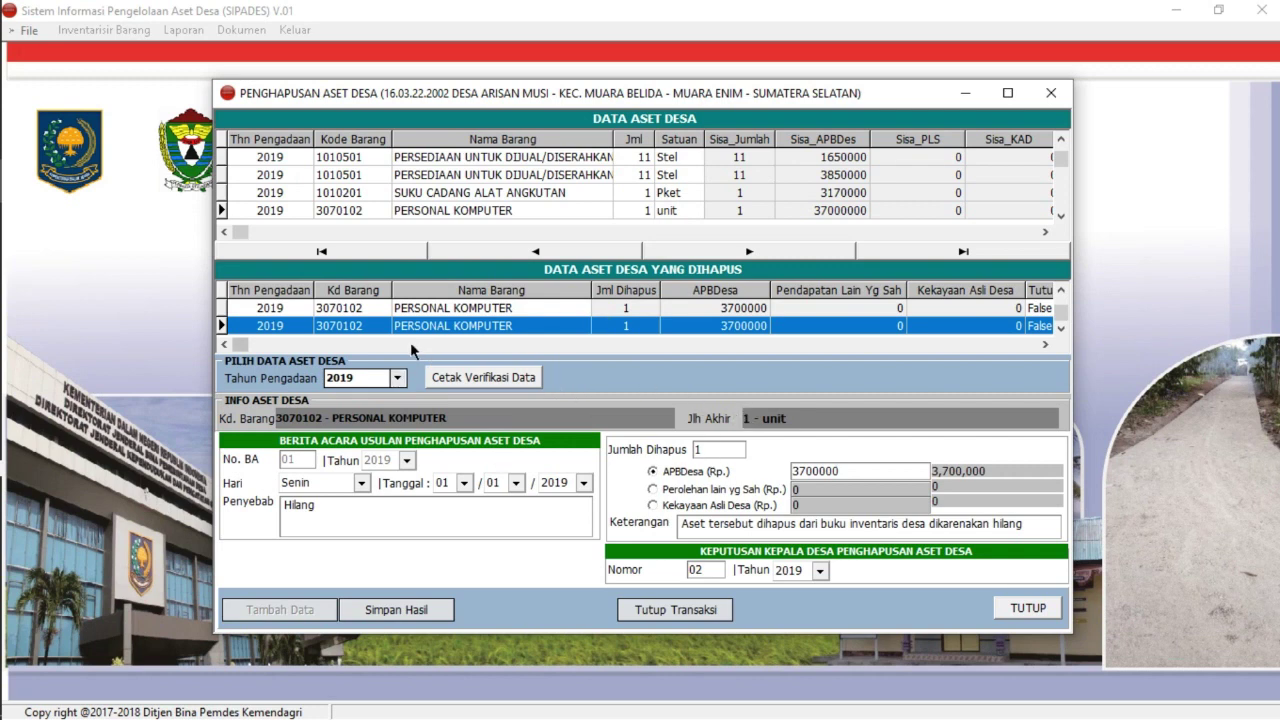
left_click(479, 383)
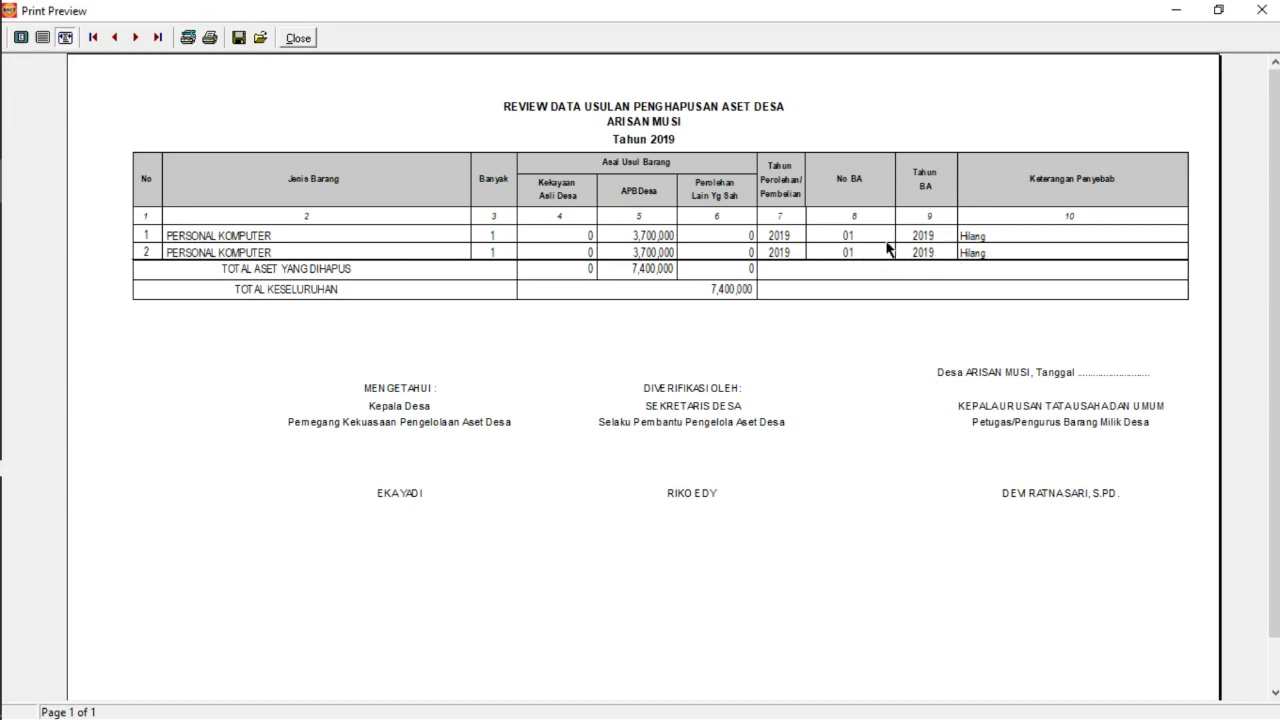
left_click(300, 39)
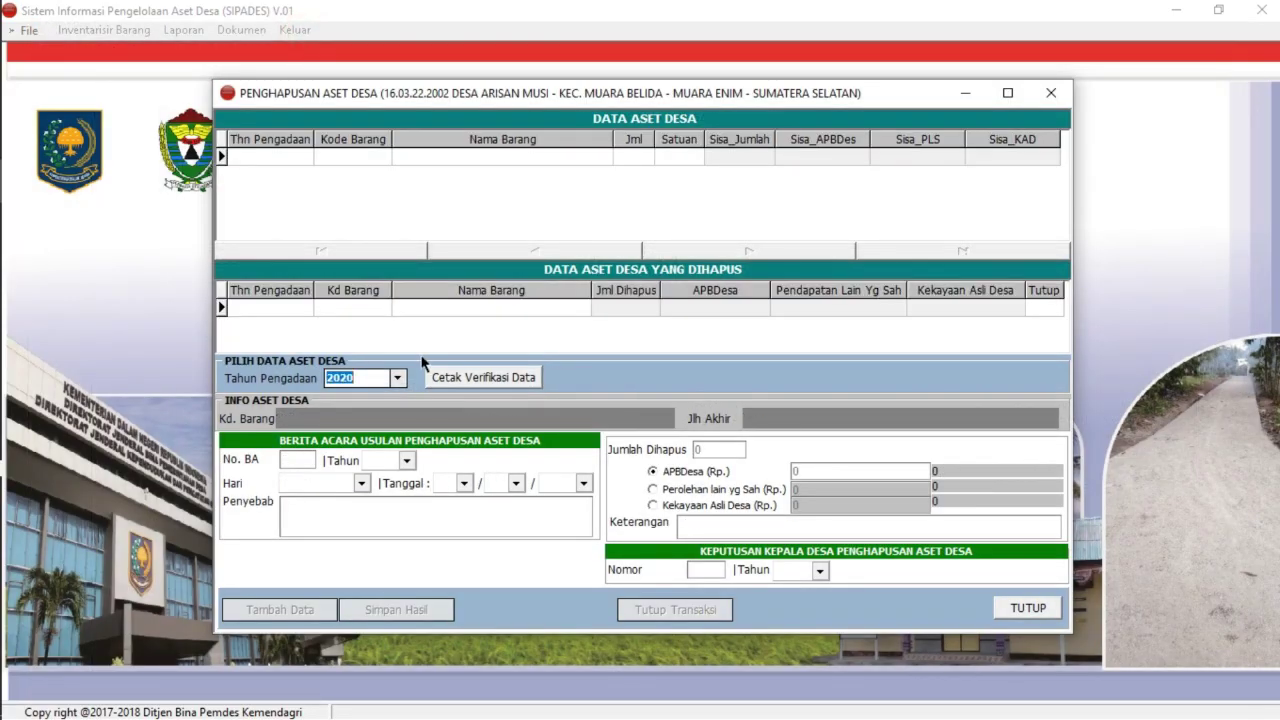
Reload the 2019 assets, finalize the transaction of the personal computer's second removal record, and leave the removal form.
type("2019")
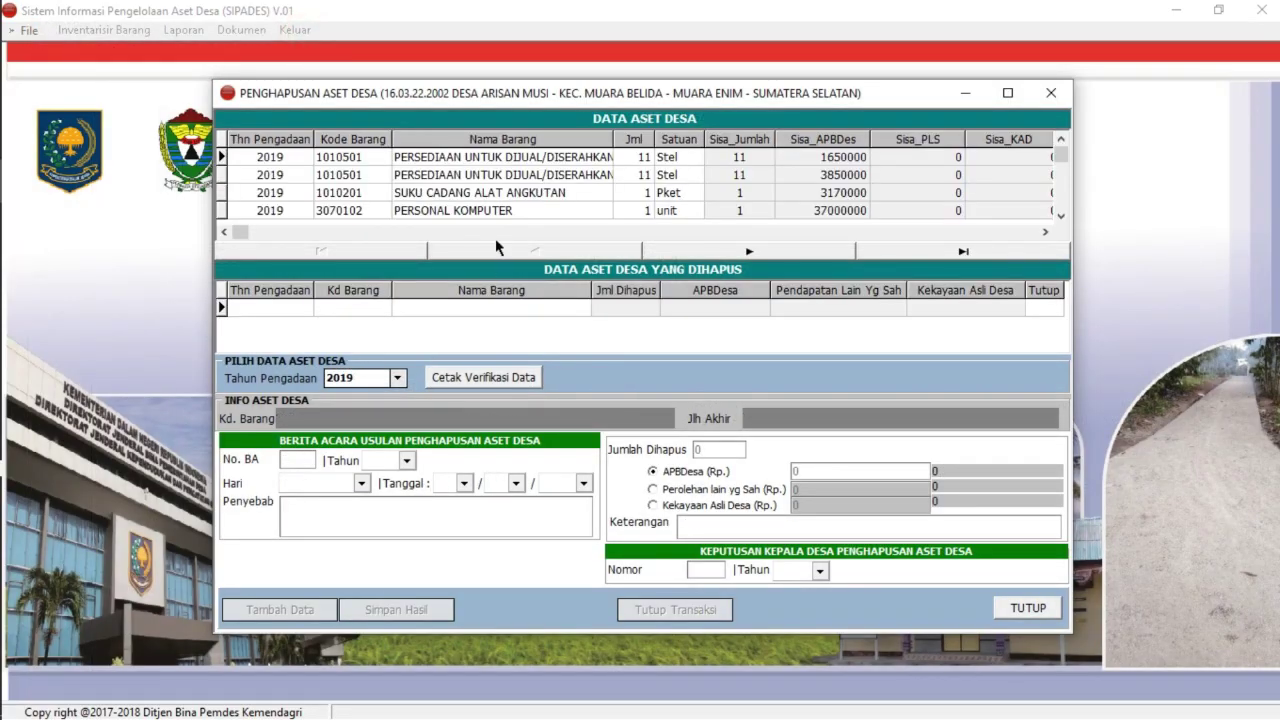
left_click(497, 211)
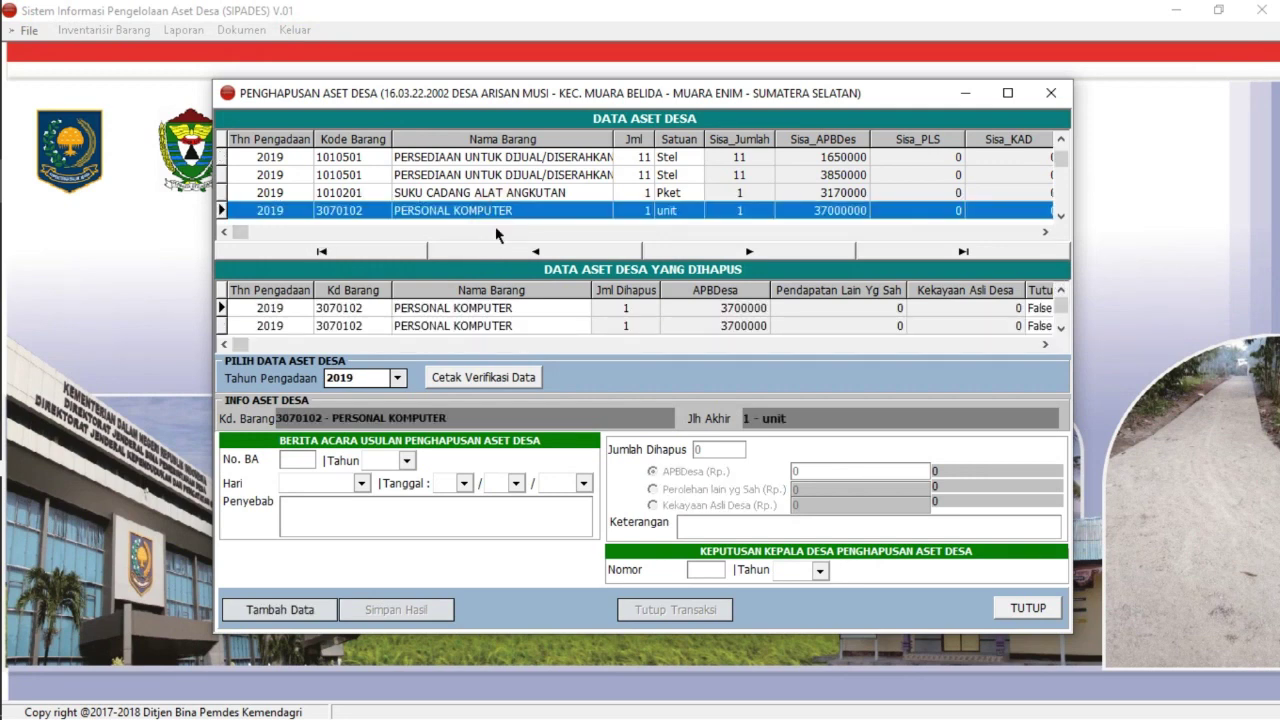
left_click(485, 328)
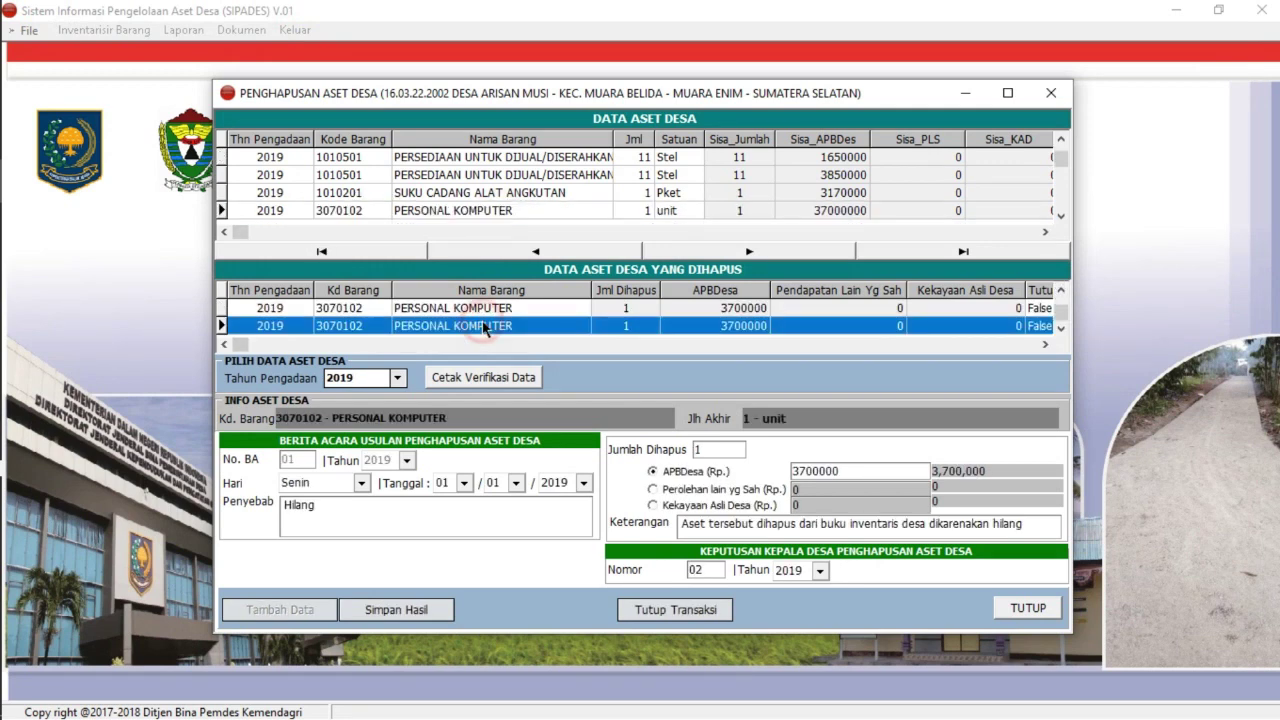
left_click(667, 610)
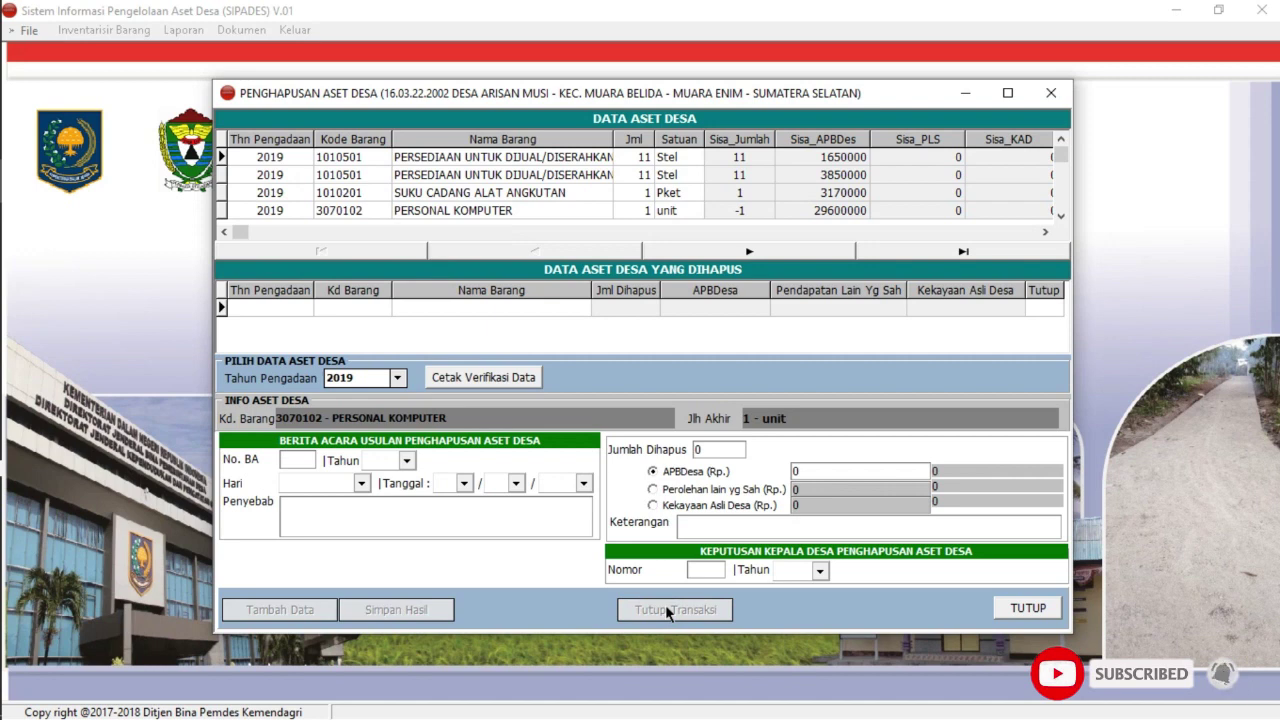
left_click(1025, 612)
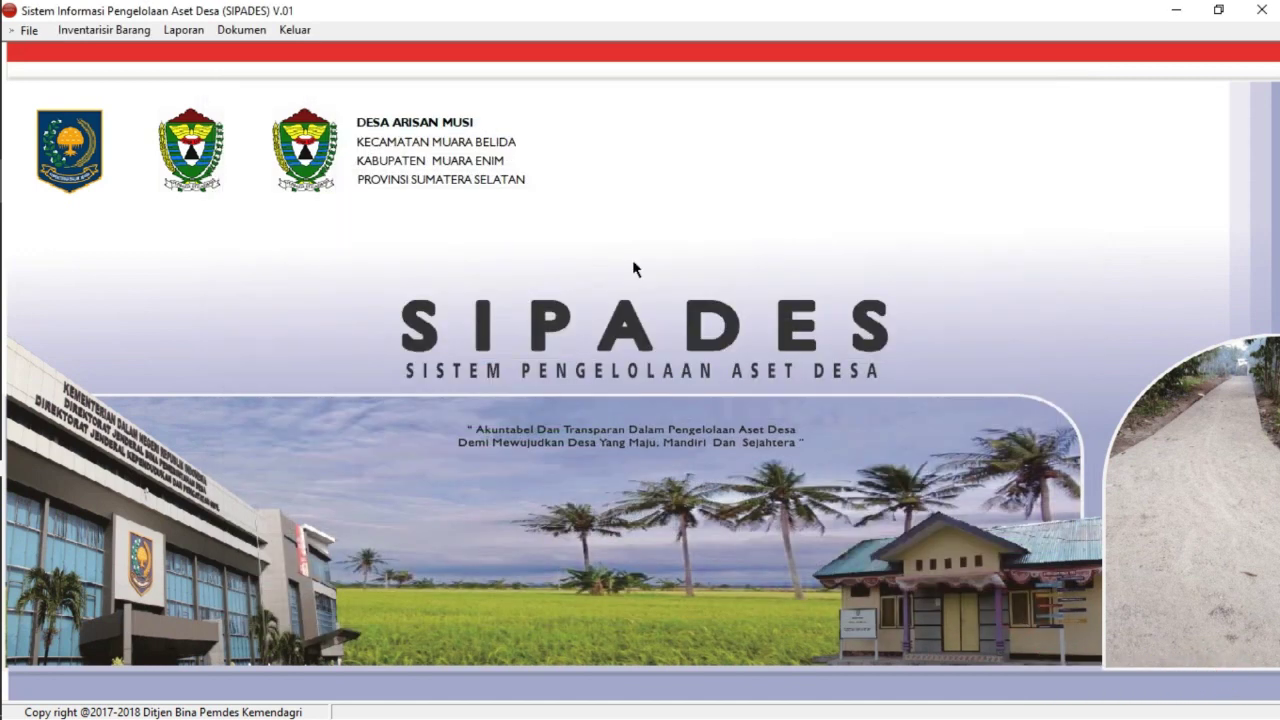
Preview the "Daftar Aset Desa Yang di Hapus 2" report for decree year 2019 and close it.
left_click(186, 33)
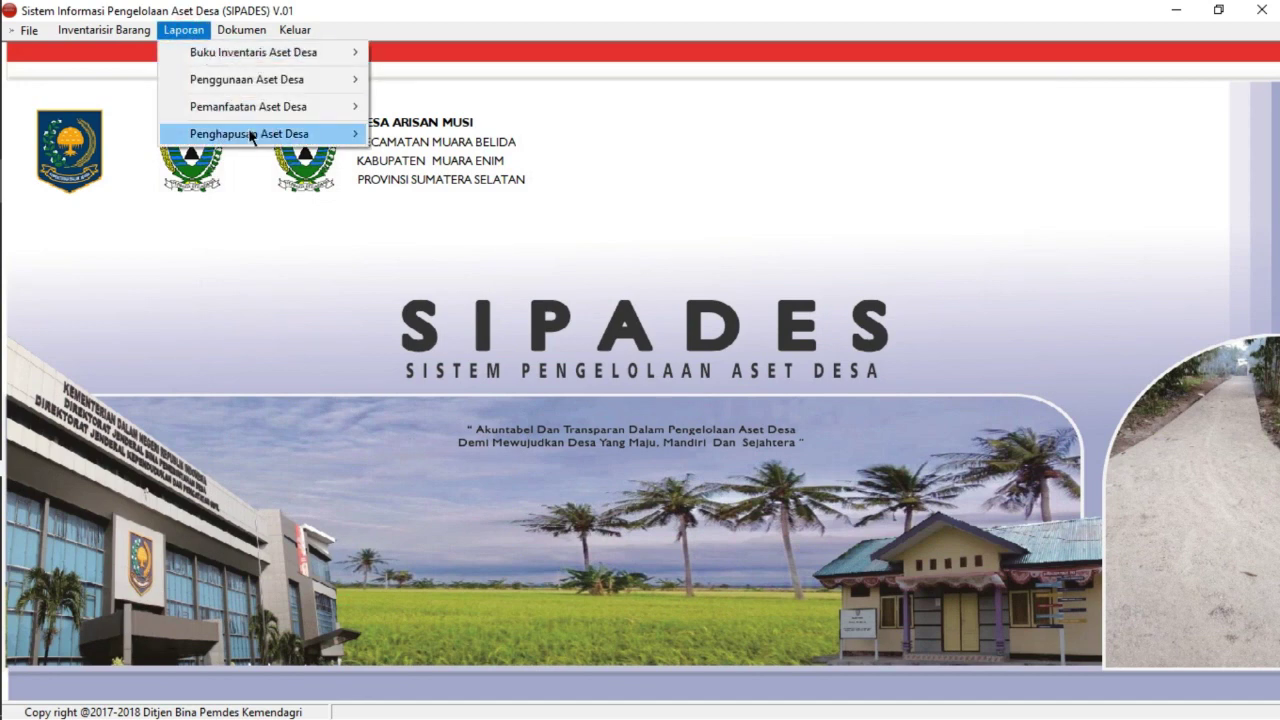
mouse_move(251, 132)
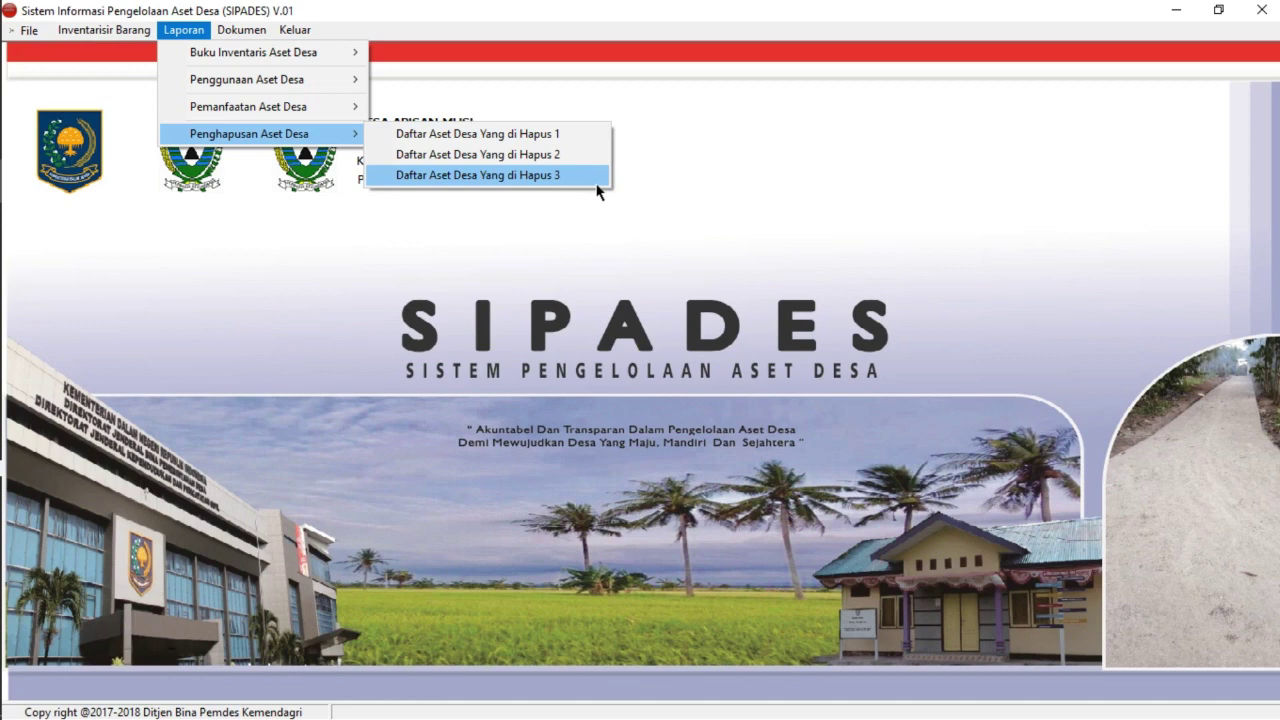
left_click(557, 156)
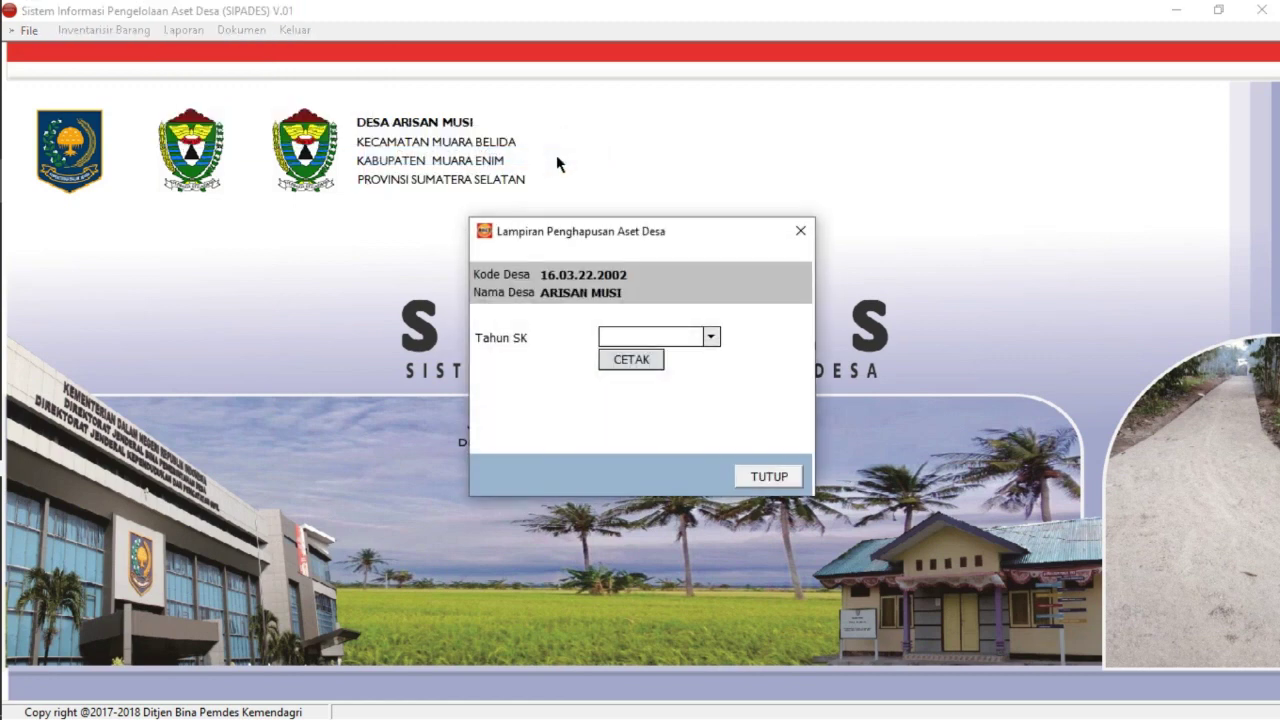
left_click(618, 331)
type("2019")
left_click(628, 362)
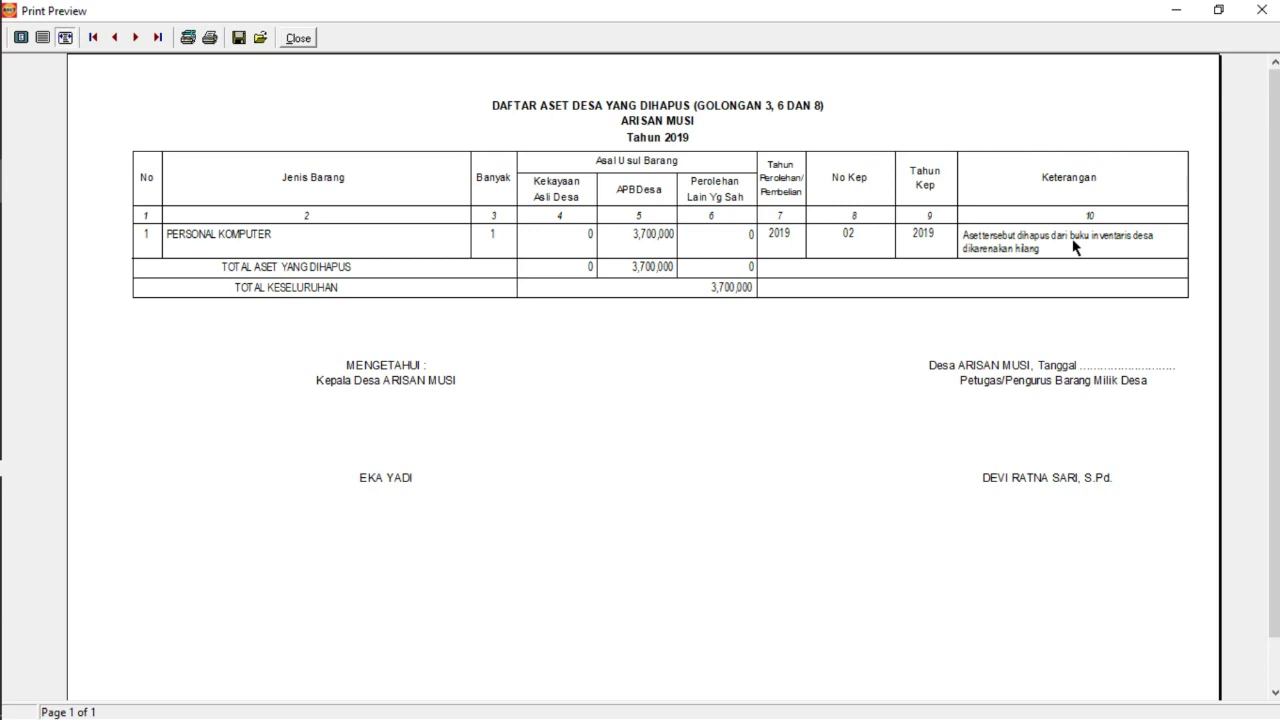
left_click(298, 38)
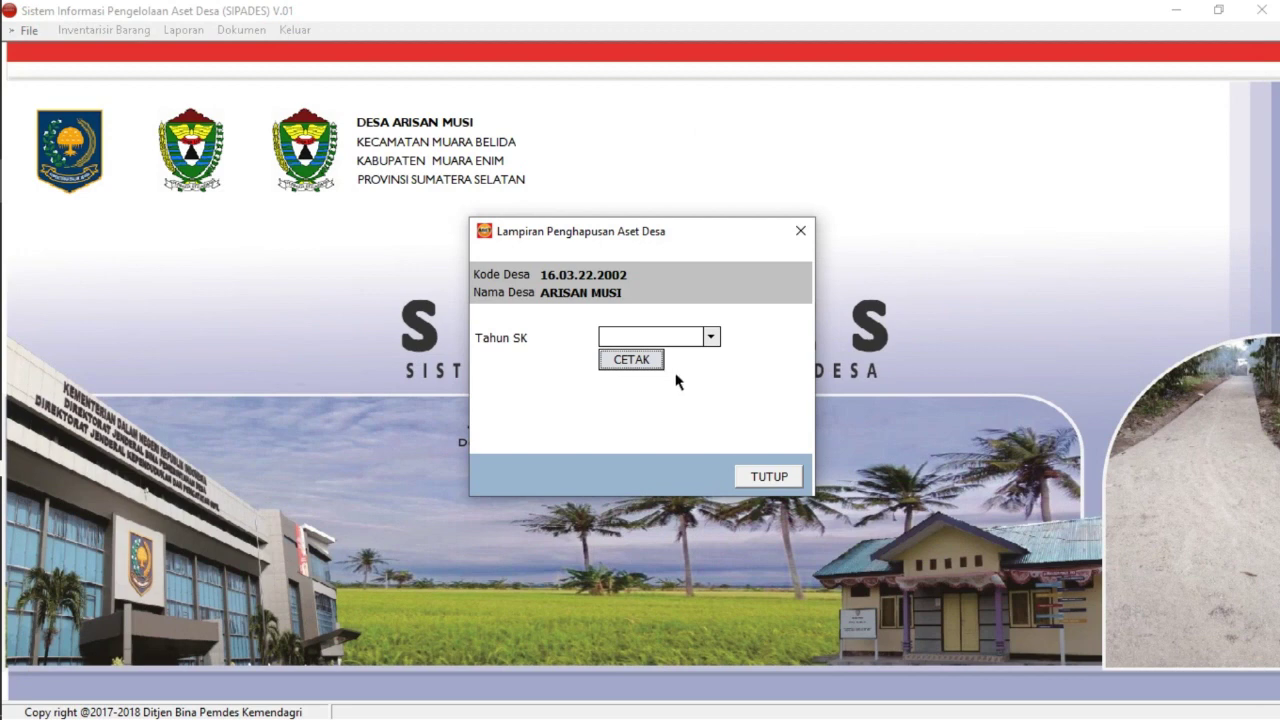
left_click(758, 476)
Preview the "Daftar Aset Desa Yang di Hapus 2" report for all years (Semua Tahun) and close it.
left_click(183, 31)
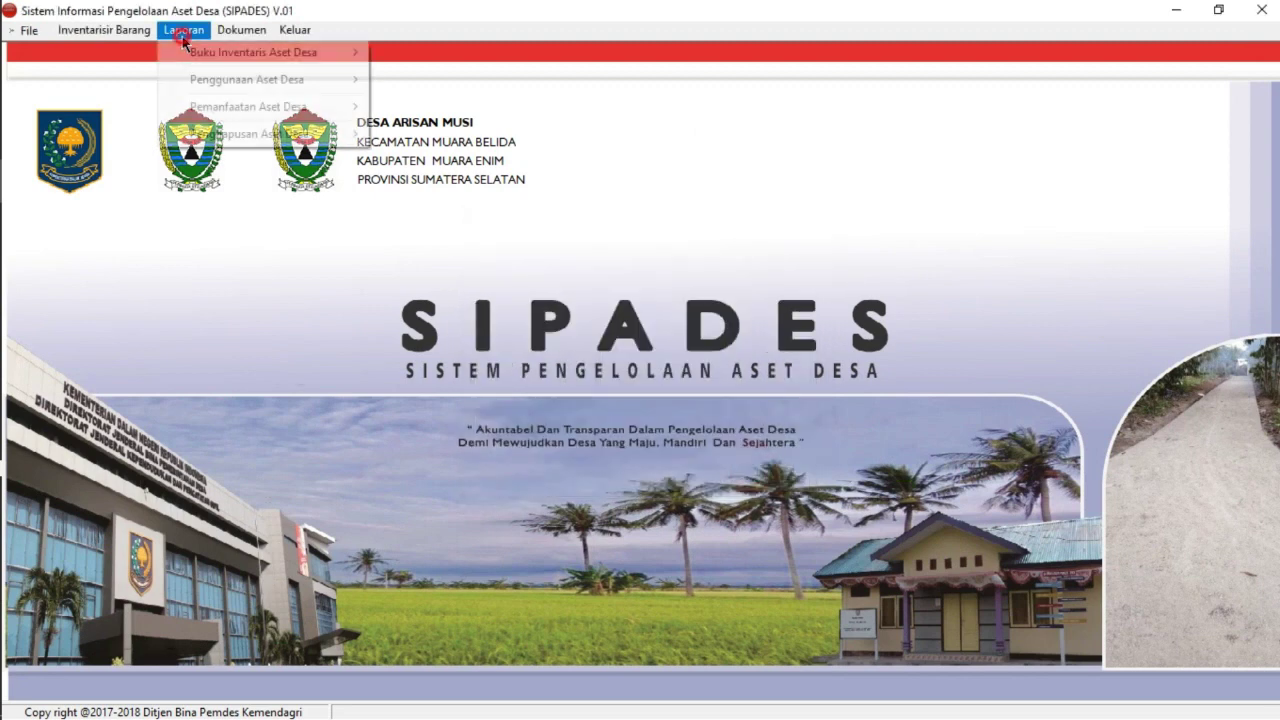
mouse_move(352, 136)
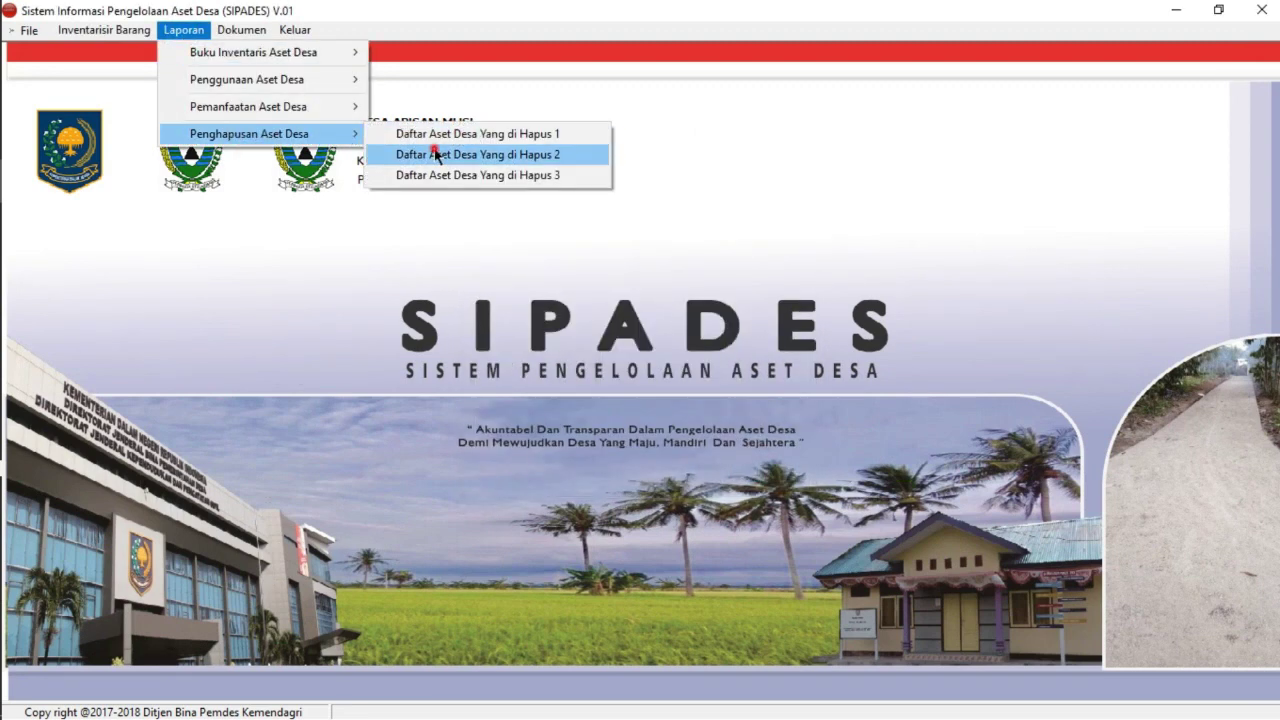
left_click(437, 155)
left_click(631, 335)
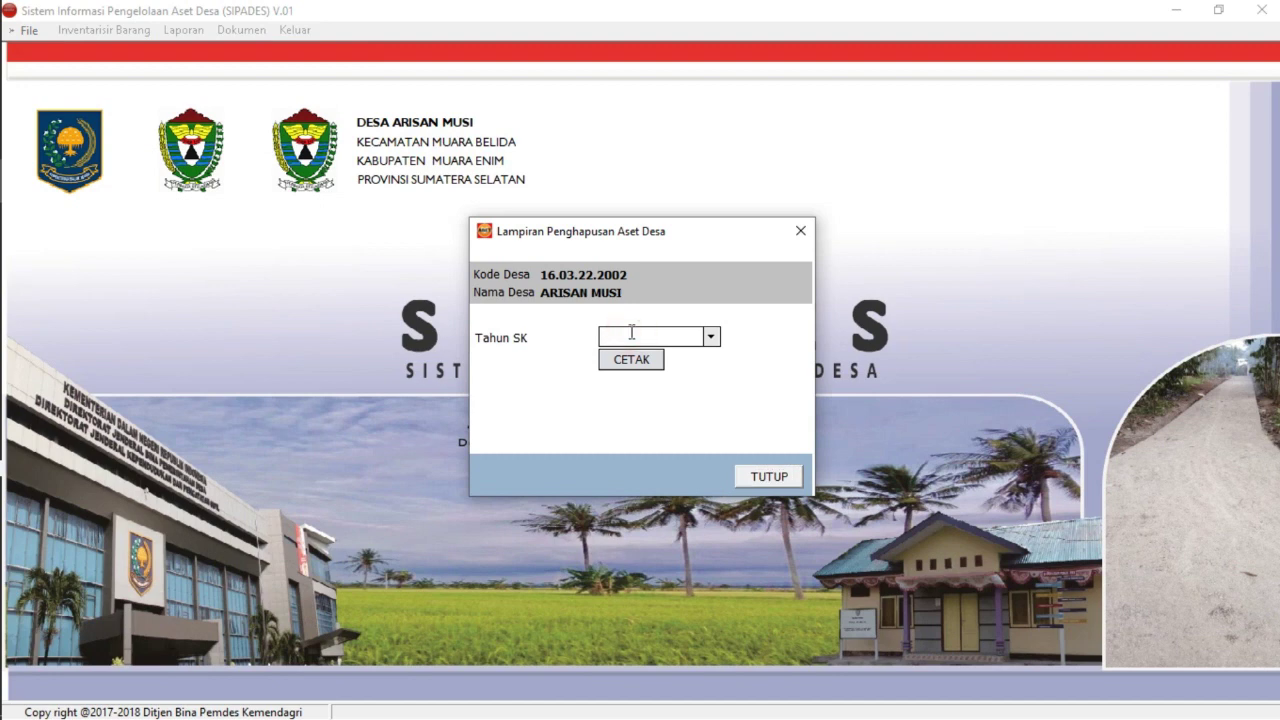
type("2019")
left_click(710, 340)
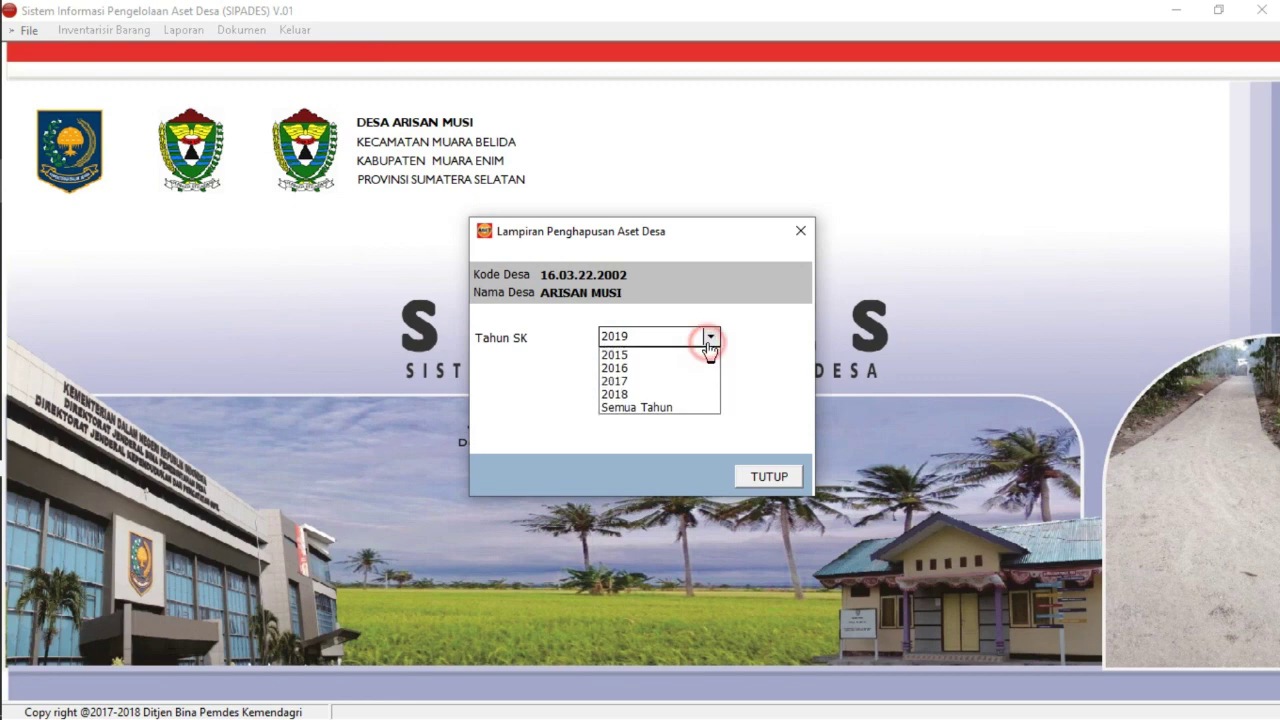
left_click(659, 408)
left_click(637, 360)
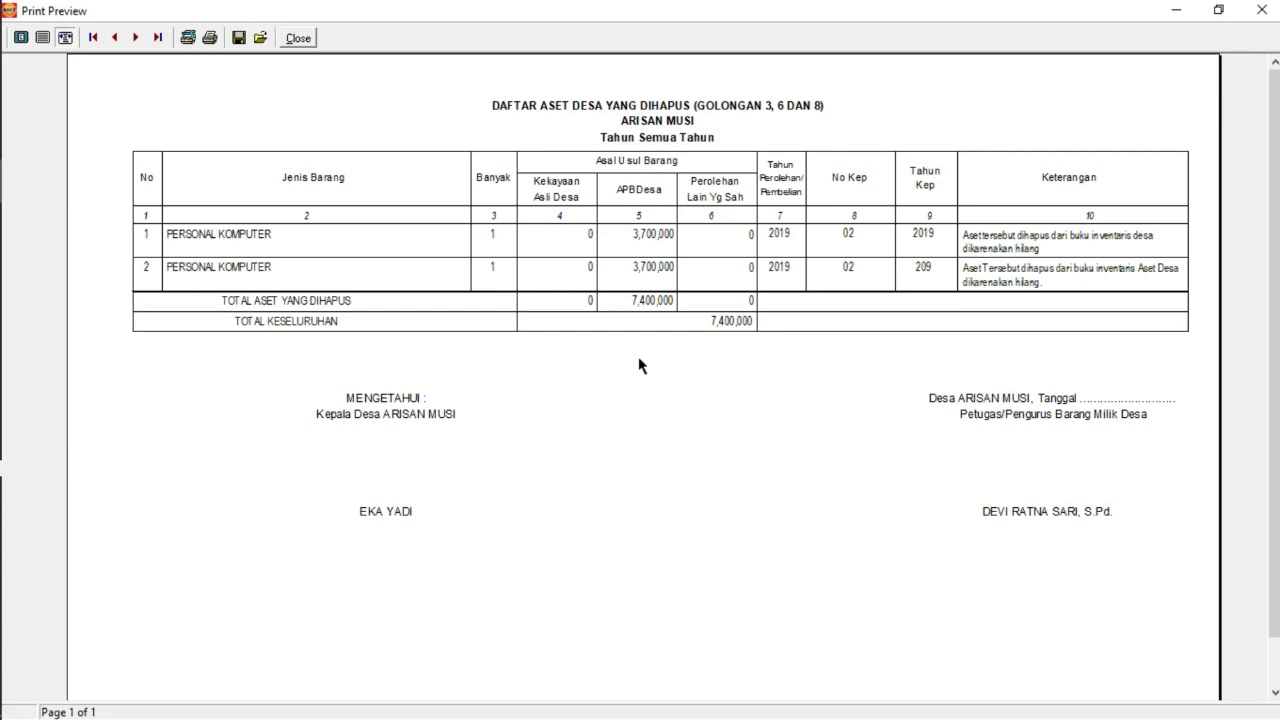
left_click(298, 38)
left_click(754, 478)
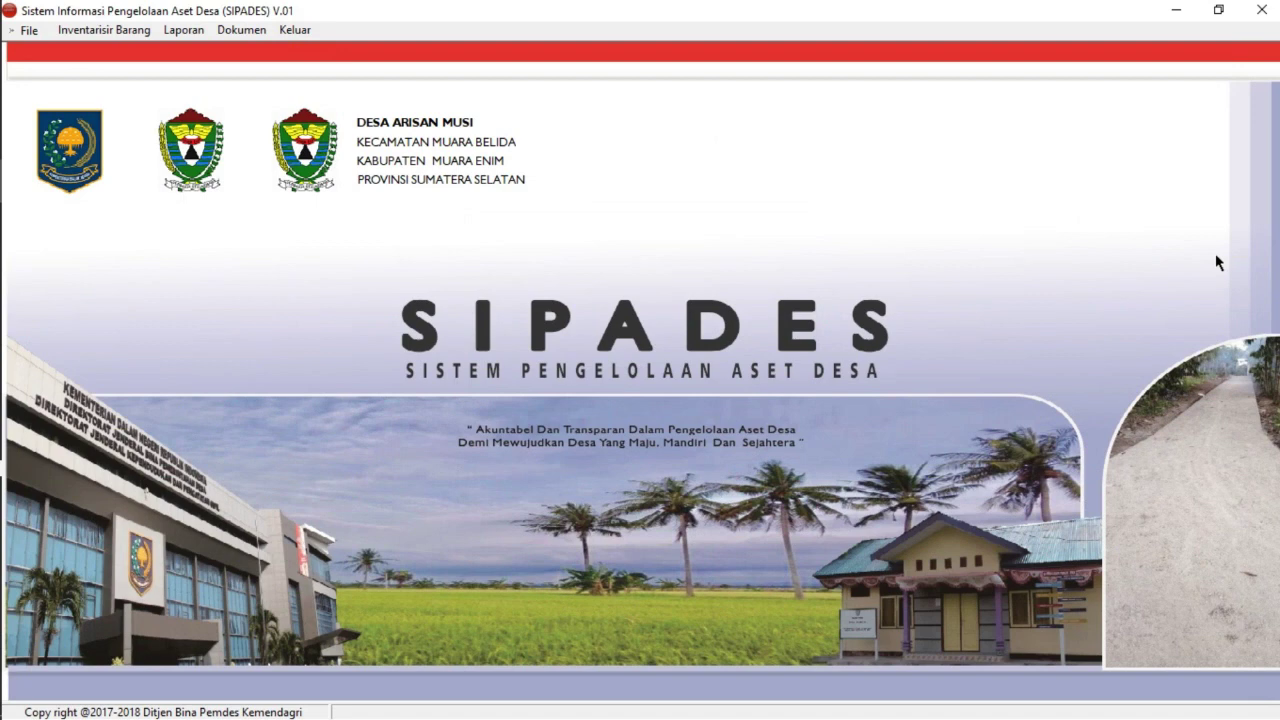
mouse_move(657, 5)
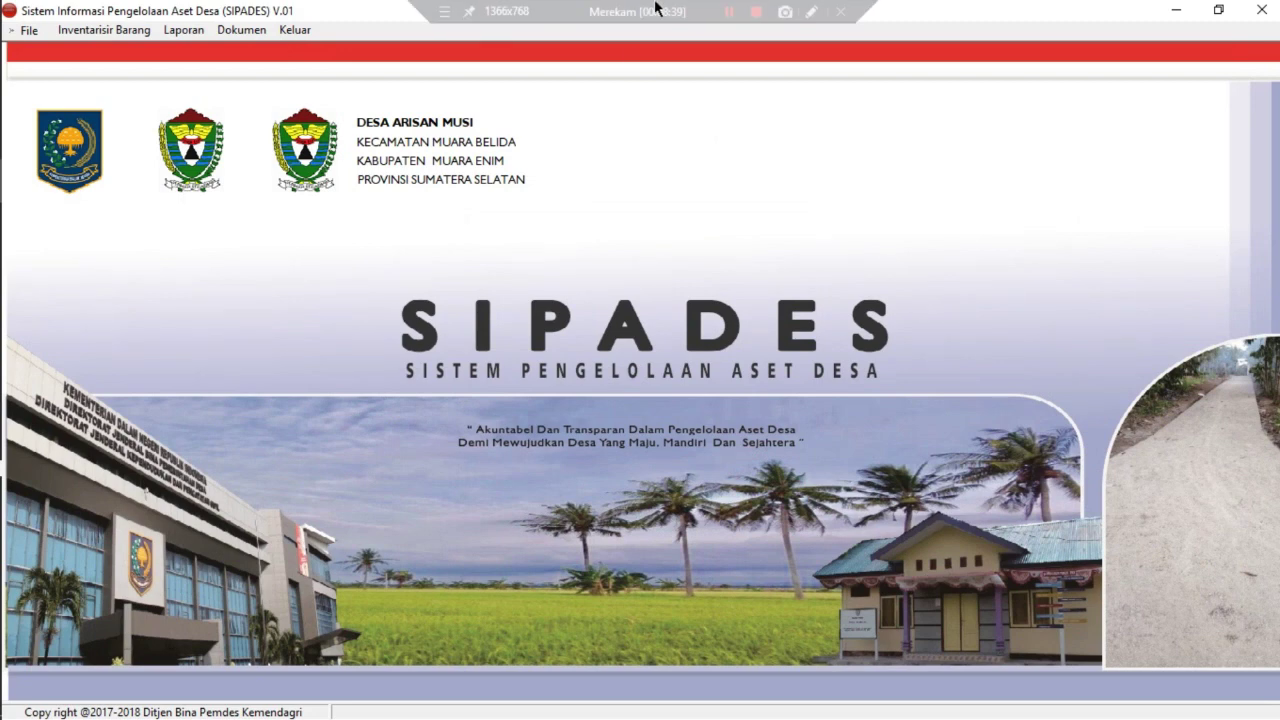